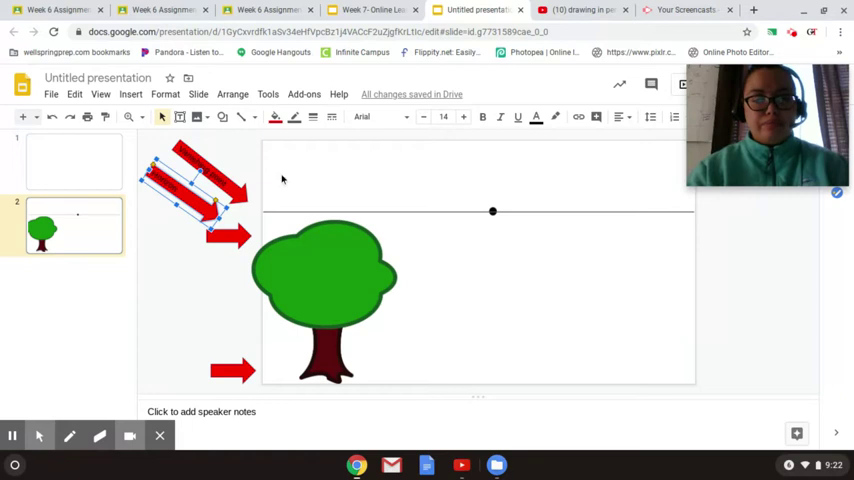
Place two red diagonal arrows above the horizon, one aimed at the vanishing point and one at the right.
left_click_drag(200, 195, 228, 173)
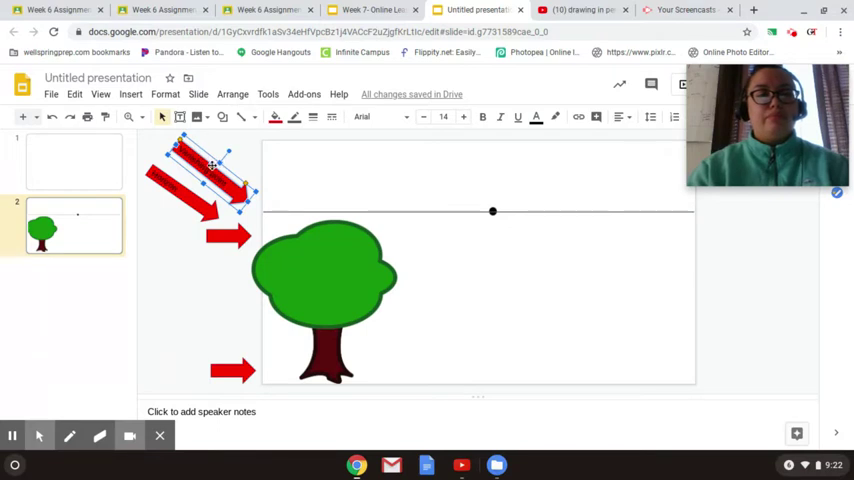
mouse_move(213, 165)
left_mouse_down()
mouse_move(436, 166)
mouse_move(449, 158)
left_mouse_up()
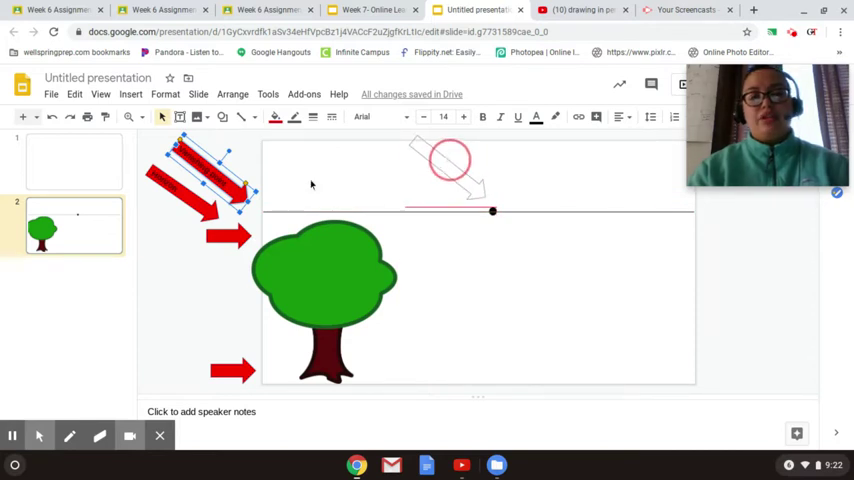
left_click(181, 190)
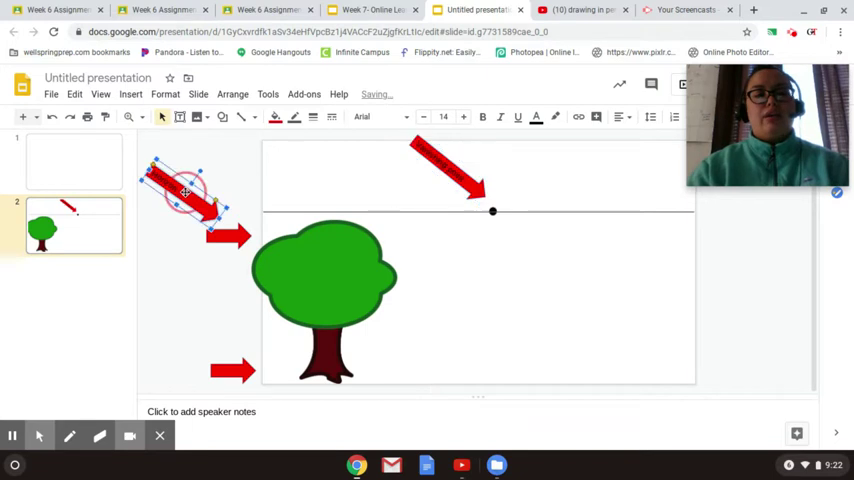
left_click_drag(467, 175, 624, 185)
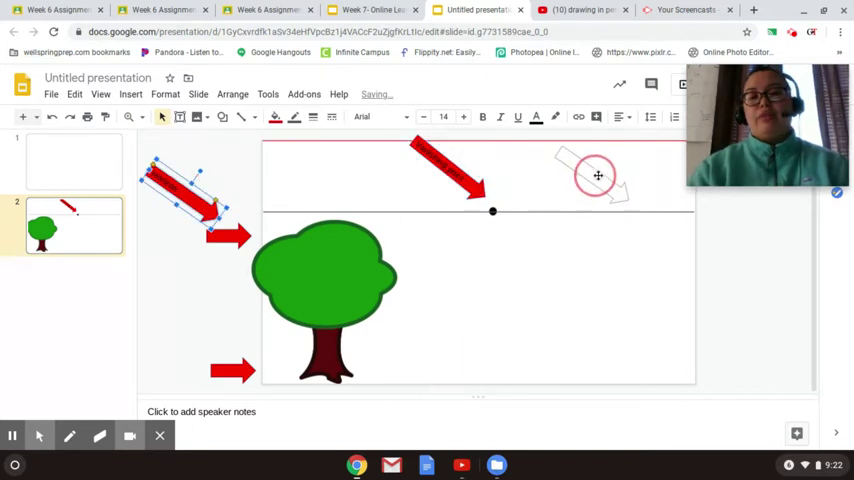
left_click_drag(657, 235, 657, 235)
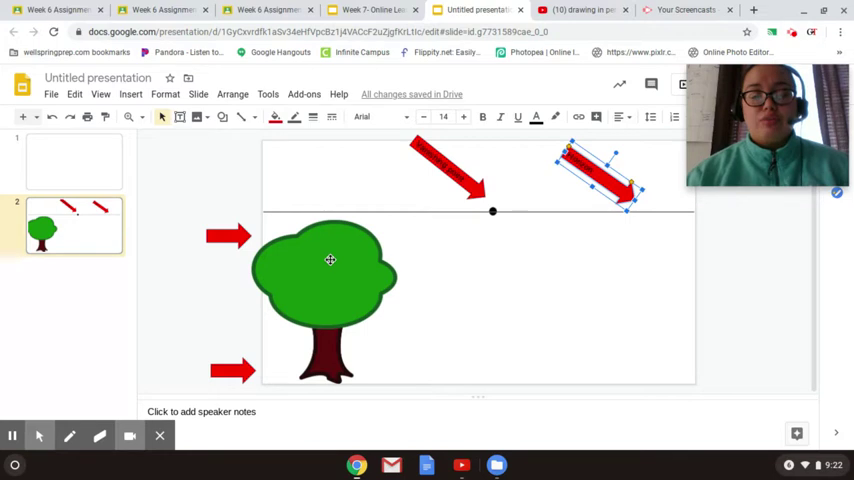
left_click(330, 258)
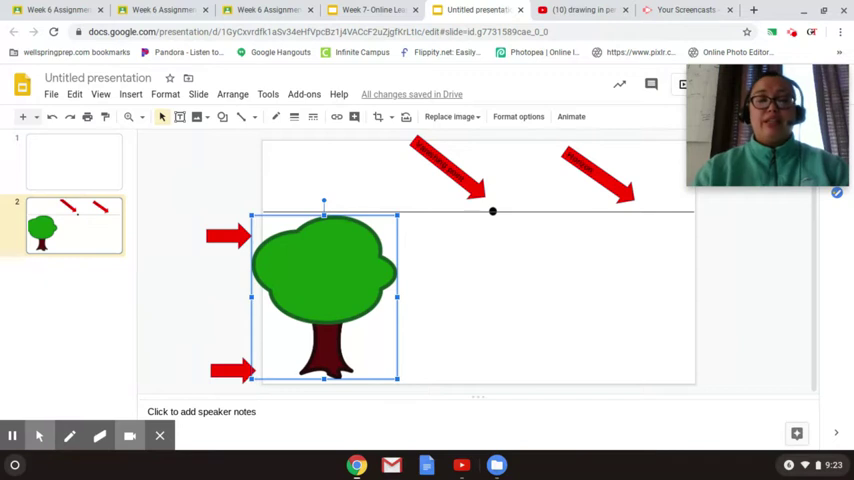
Lower the tree image slightly and shift the bottom red arrow against the tree's base.
left_click_drag(333, 270, 334, 280)
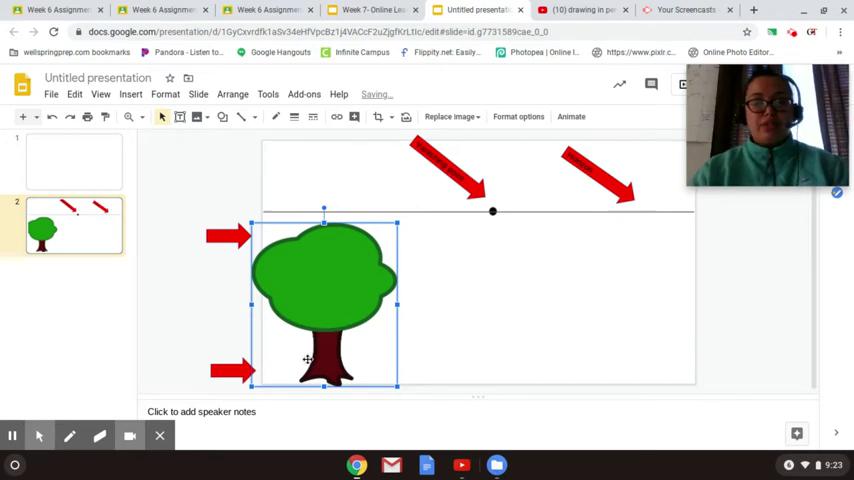
left_click(365, 394)
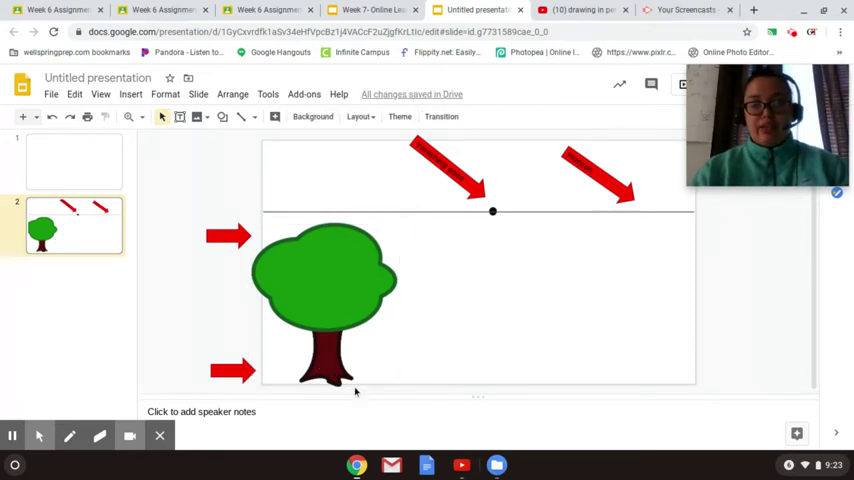
left_click(238, 374)
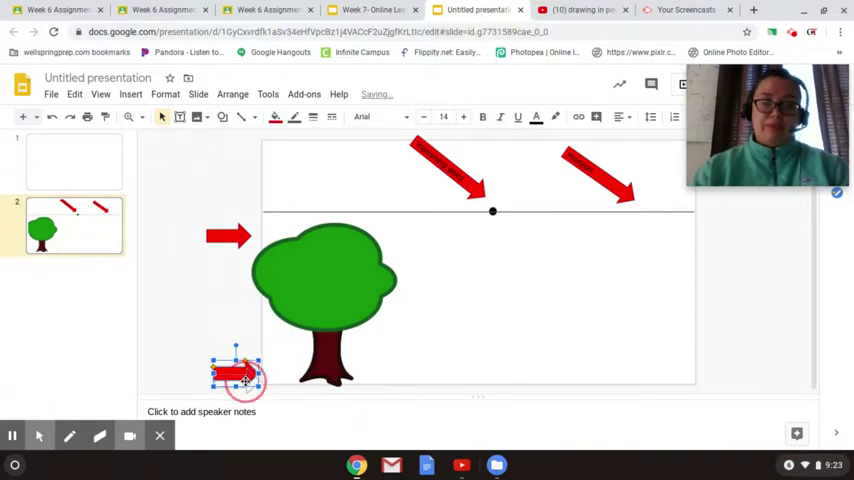
left_click_drag(244, 374, 248, 380)
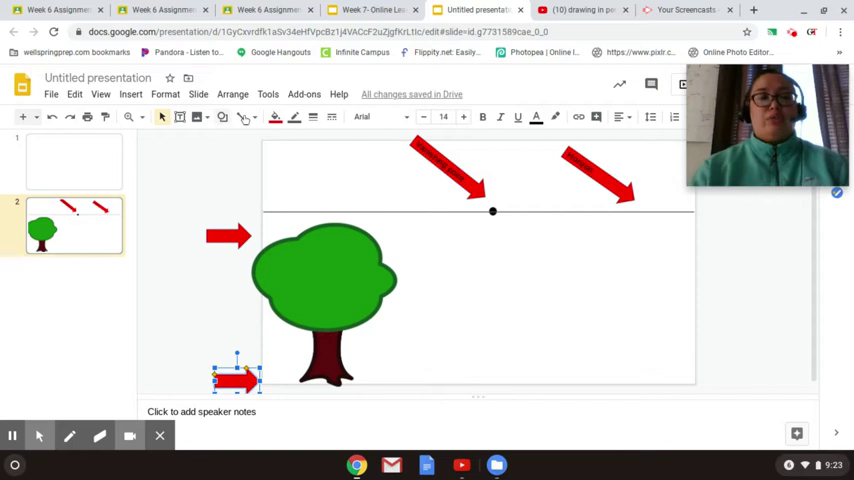
left_click(268, 190)
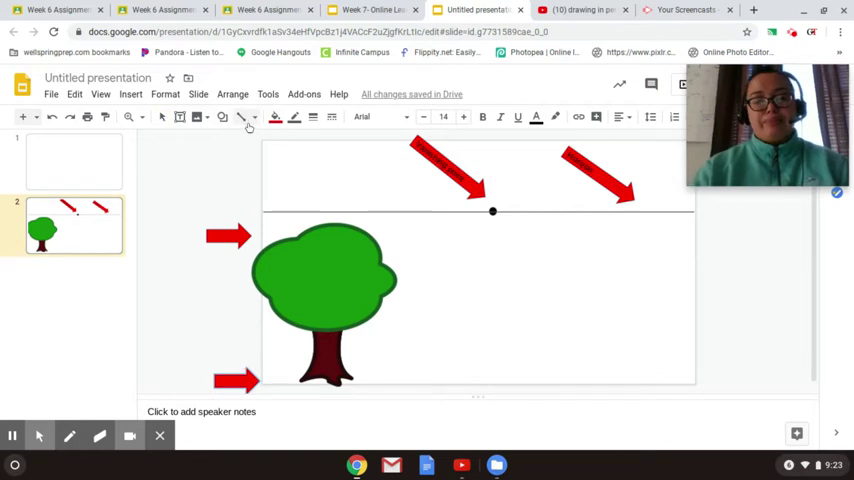
Draw a straight guide line from the tree top to the vanishing point.
left_click(254, 117)
left_click(262, 139)
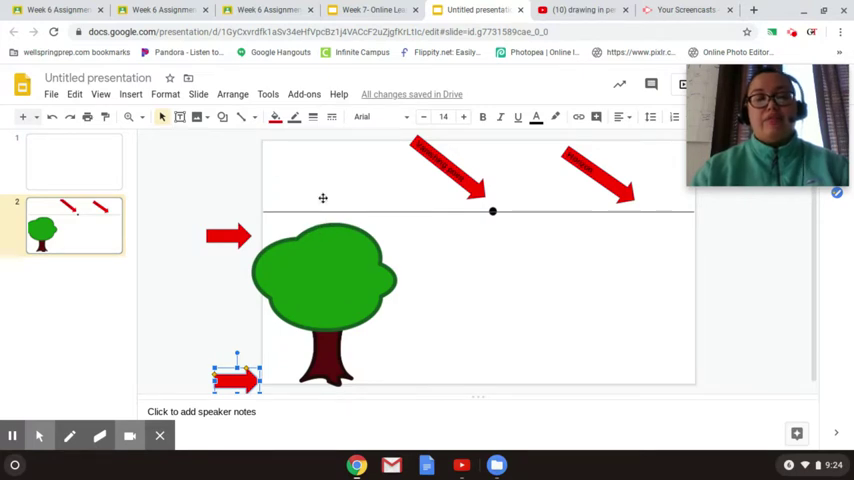
left_click(240, 118)
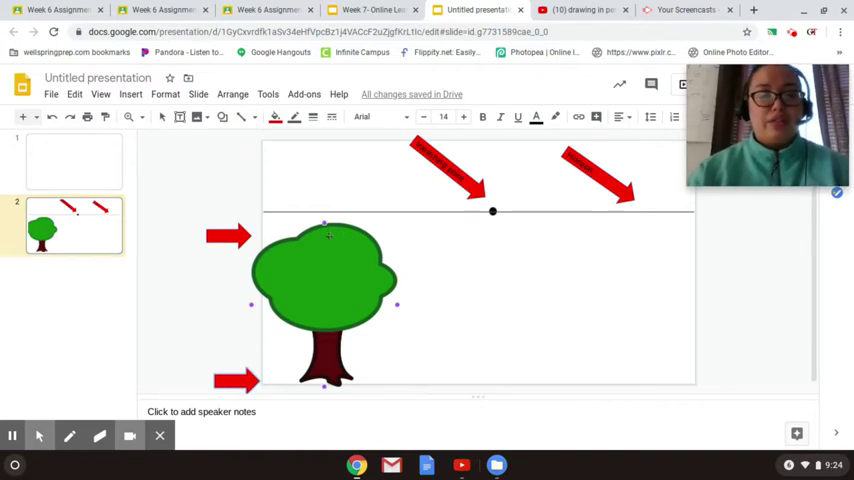
key("Page_Up")
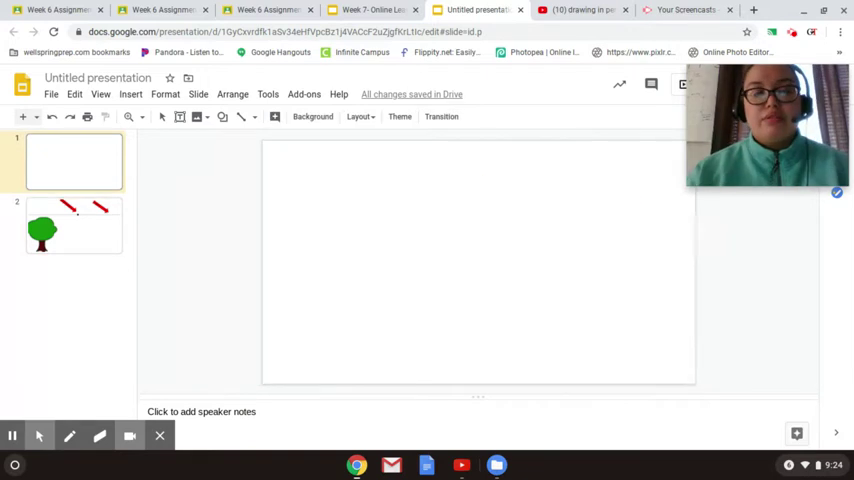
left_click(74, 225)
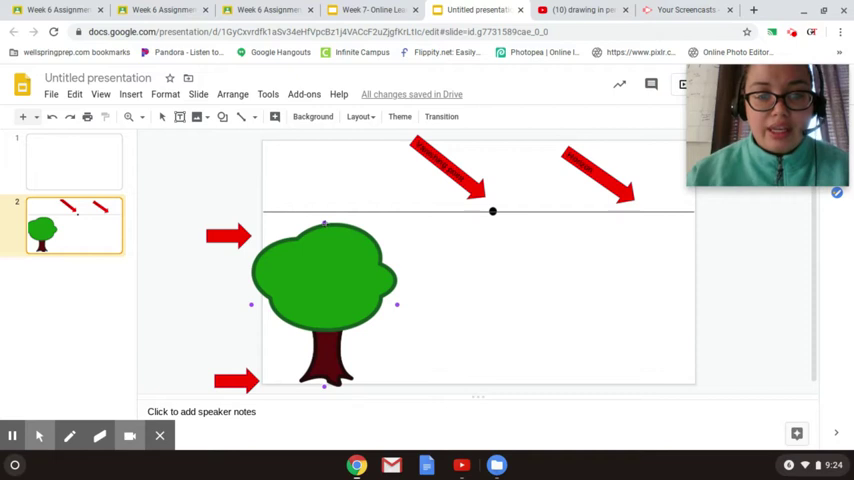
left_click_drag(325, 225, 492, 211)
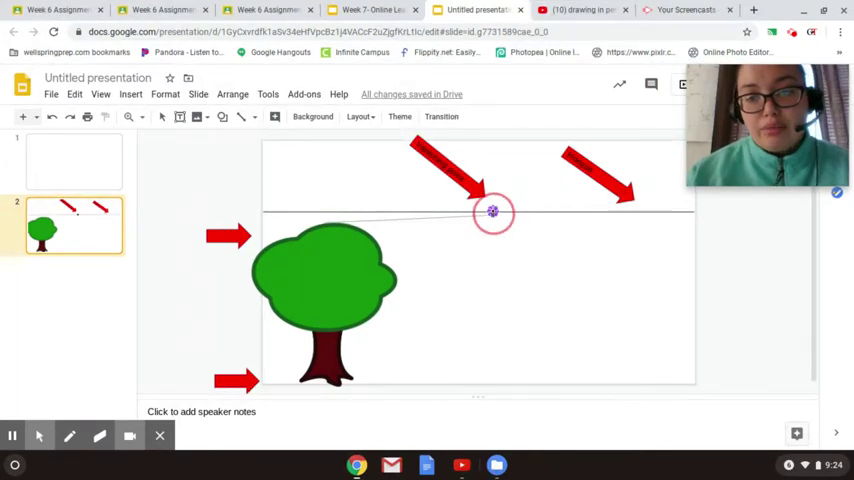
left_click_drag(492, 211, 492, 213)
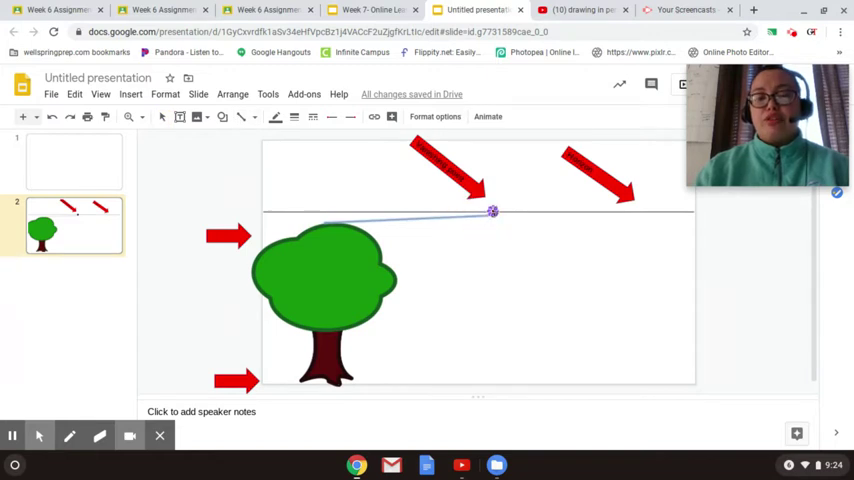
Draw a second guide line from the vanishing point to just below the tree's base.
left_click_drag(492, 211, 363, 370)
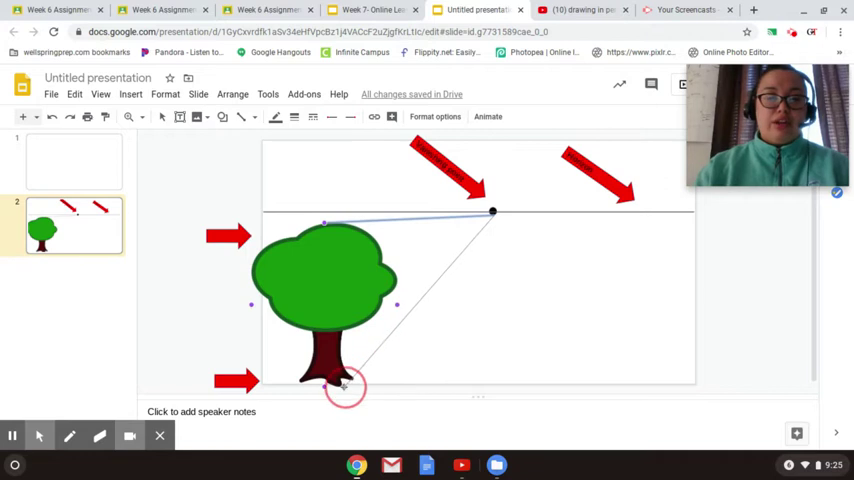
left_click_drag(363, 370, 343, 390)
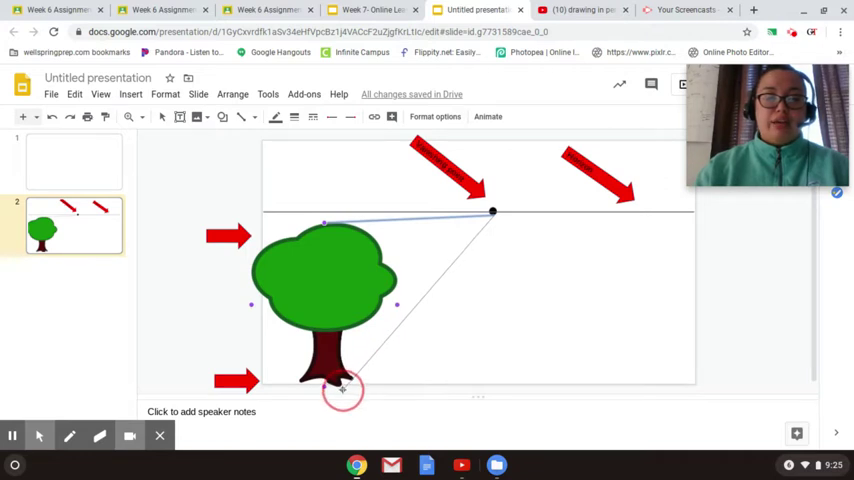
left_click_drag(343, 390, 343, 390)
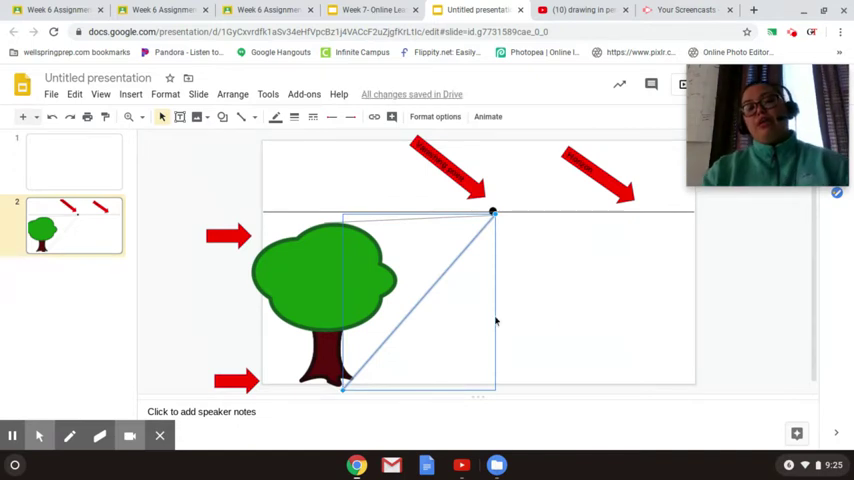
left_click(782, 313)
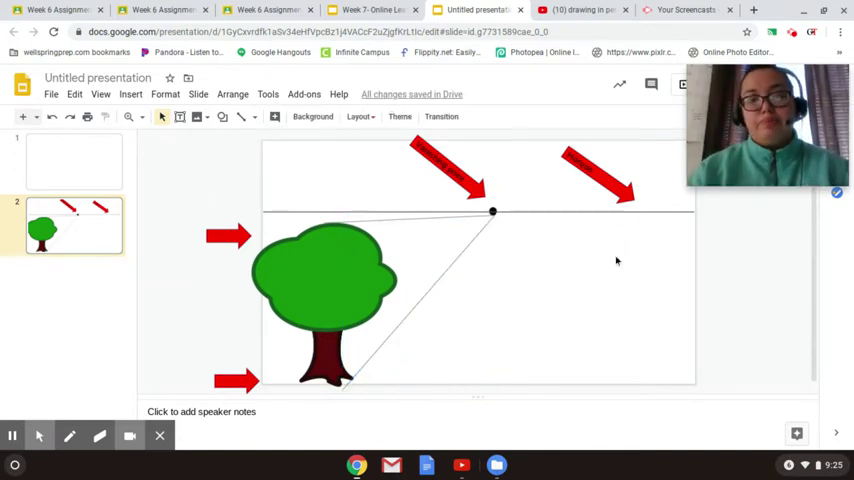
left_click(130, 117)
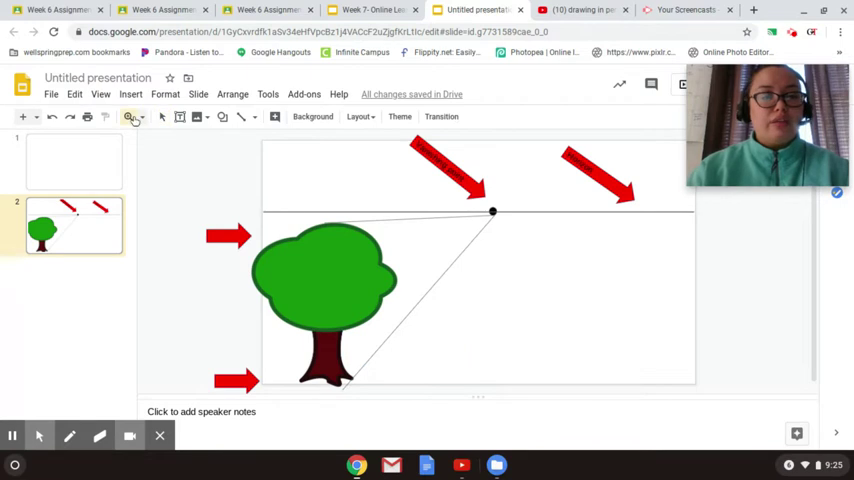
left_click(306, 314)
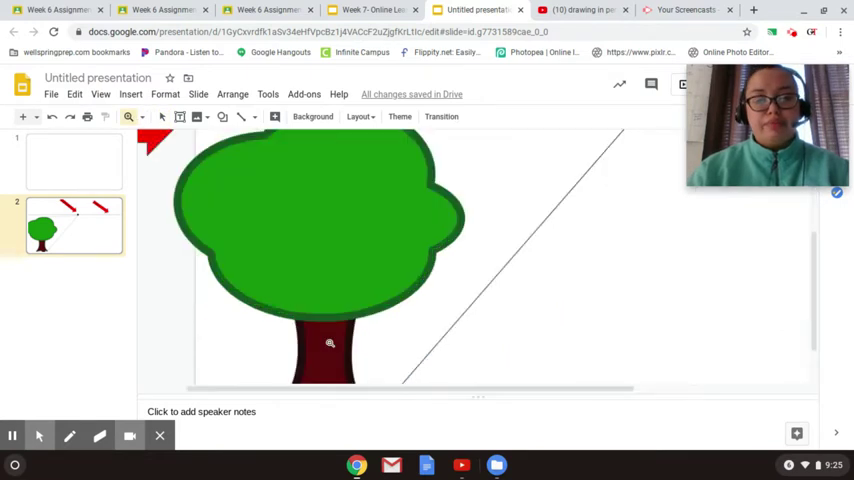
scroll(366, 300, "down", 3)
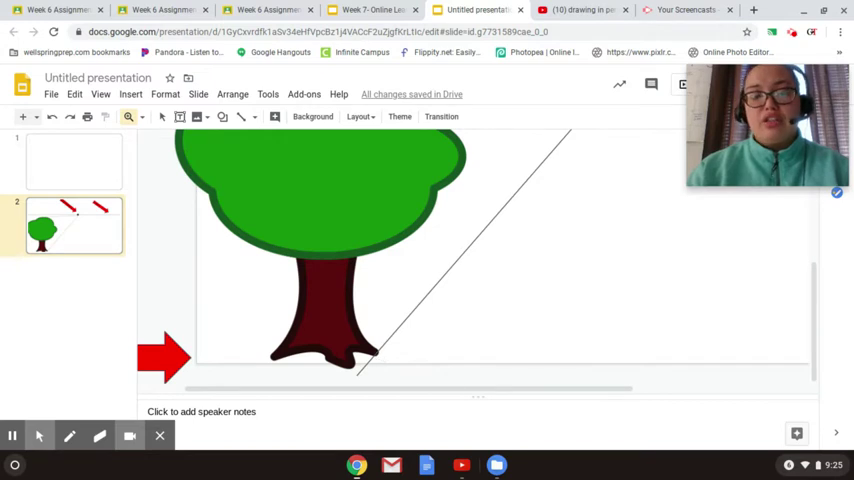
scroll(400, 250, "up", 3)
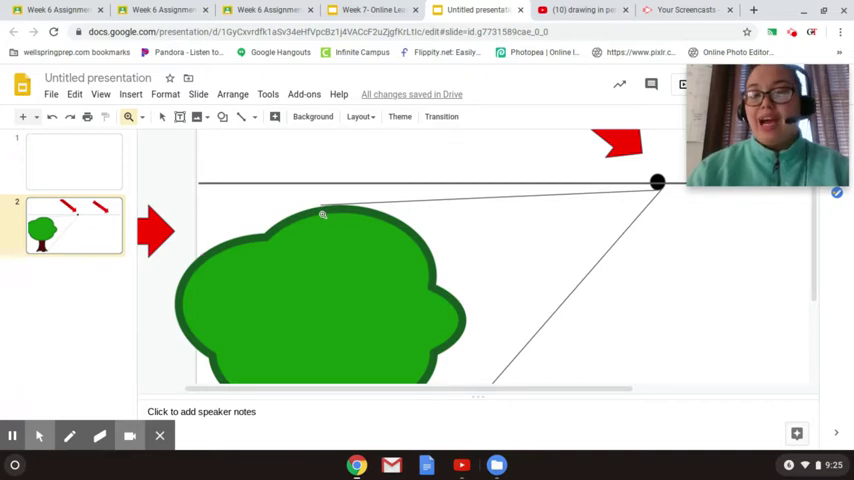
scroll(323, 215, "down", 3)
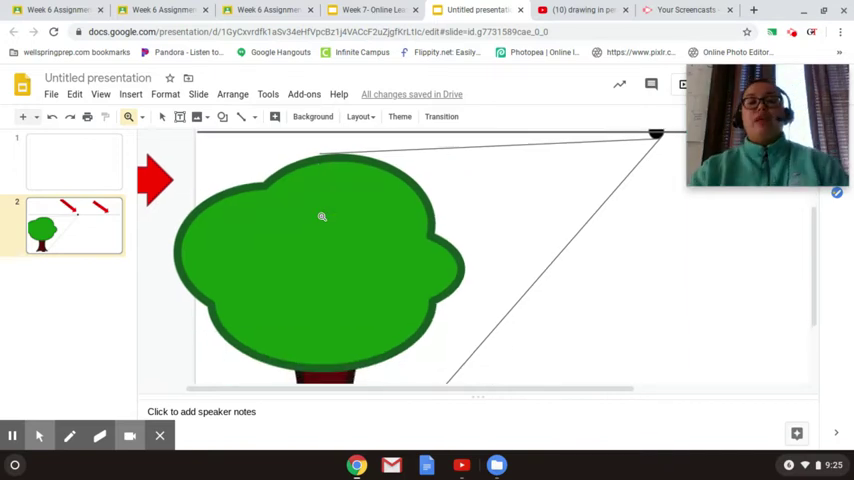
scroll(322, 217, "down", 2)
left_click(141, 117)
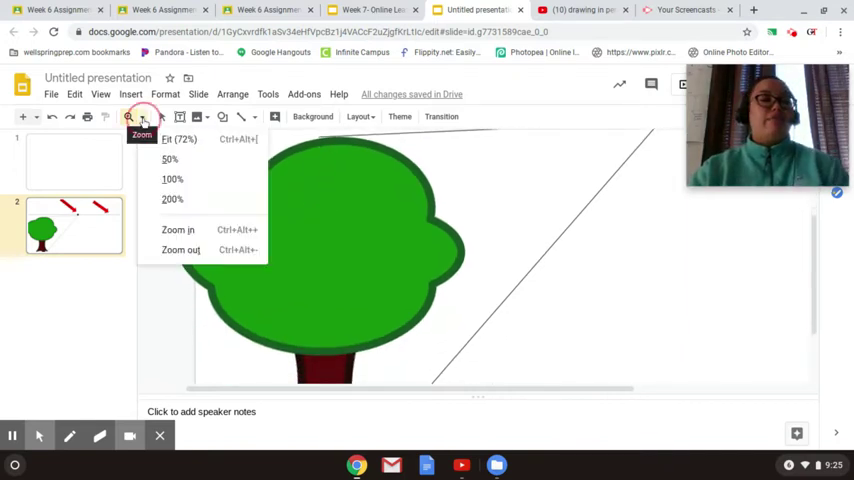
left_click(172, 139)
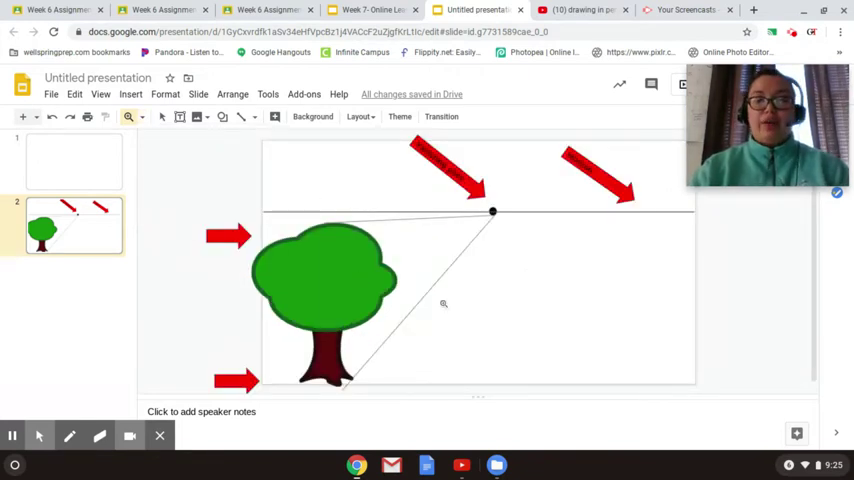
left_click(36, 436)
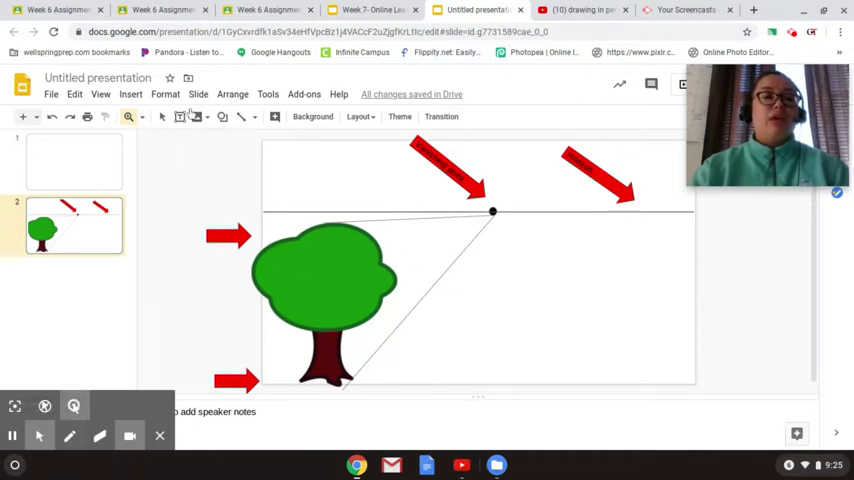
left_click(163, 116)
Delete the tree image and restore it with undo.
left_click(343, 274)
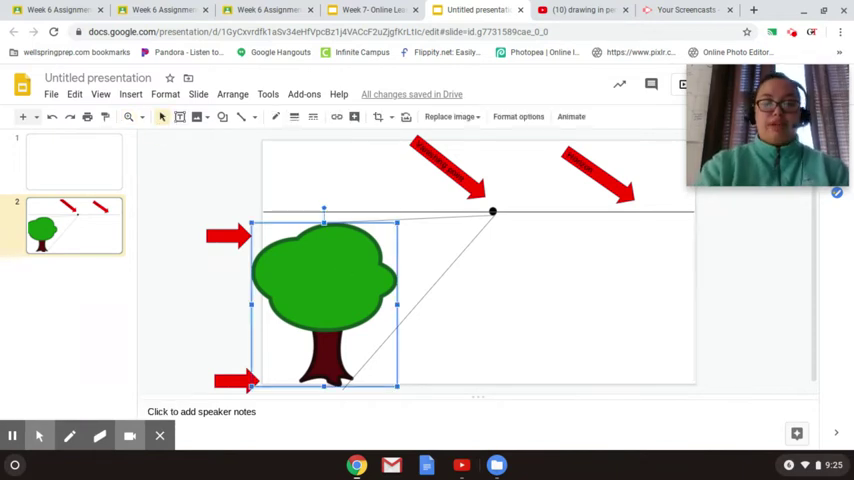
key("Delete")
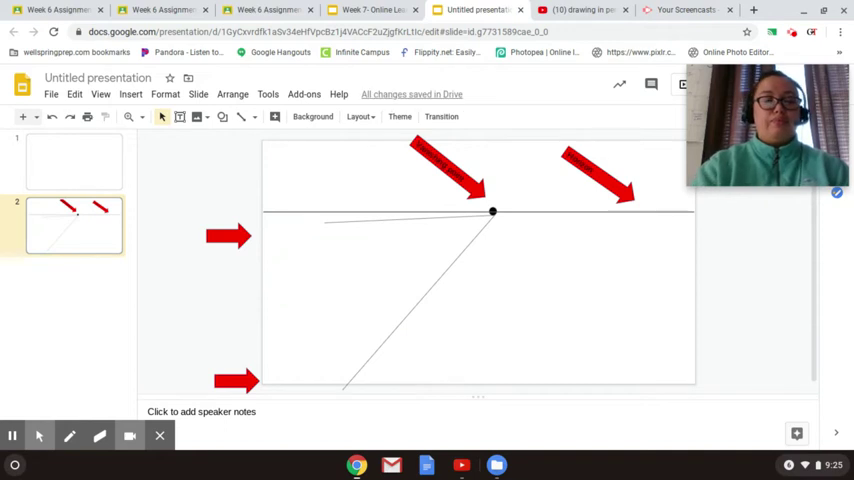
key("ctrl+z")
Duplicate the tree to the right of the original, set slightly lower.
mouse_move(325, 290)
left_mouse_down()
mouse_move(332, 298)
mouse_move(536, 255)
left_mouse_up()
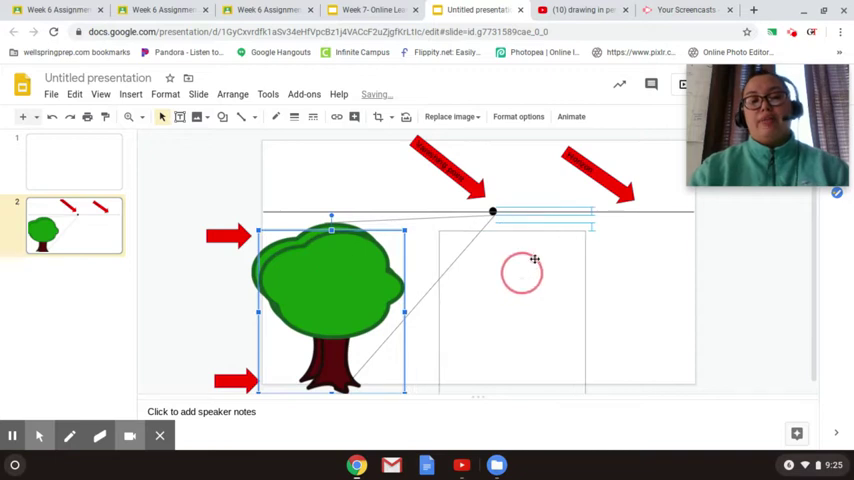
left_click_drag(536, 255, 535, 262)
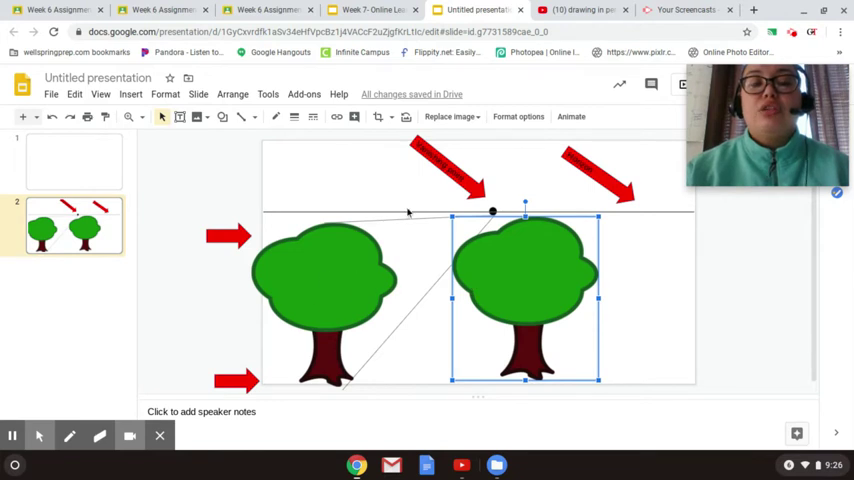
left_click_drag(482, 250, 430, 248)
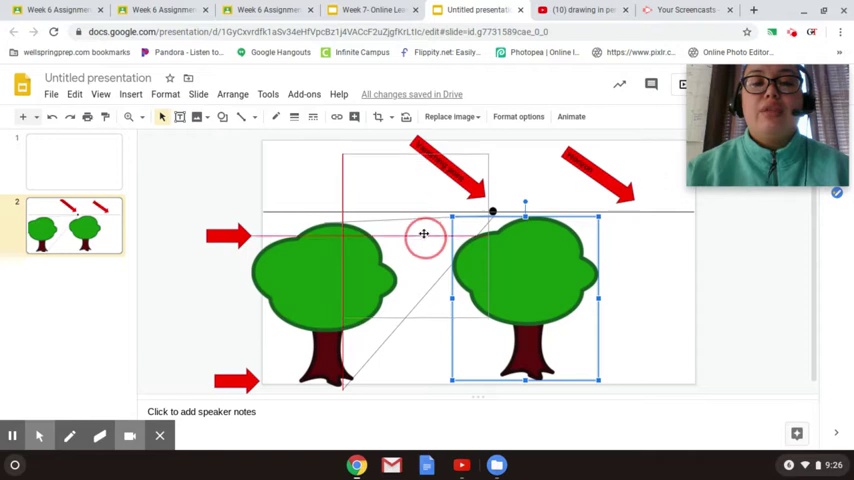
left_click_drag(430, 248, 537, 320)
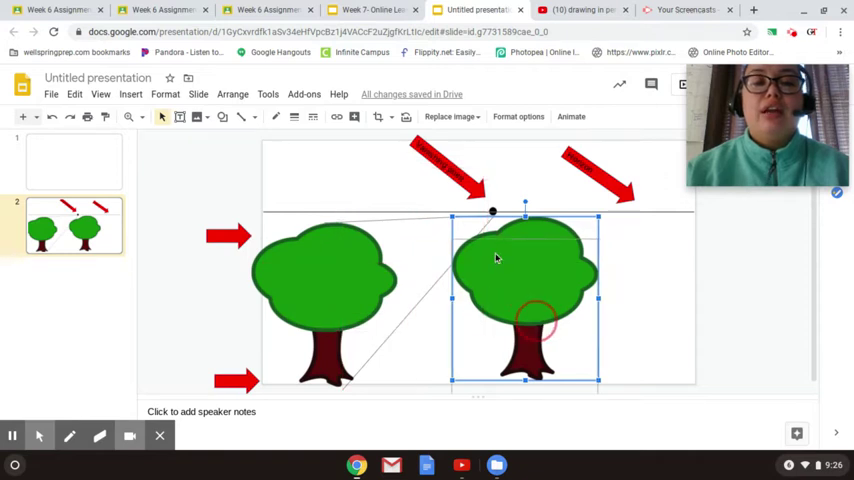
left_click(421, 224)
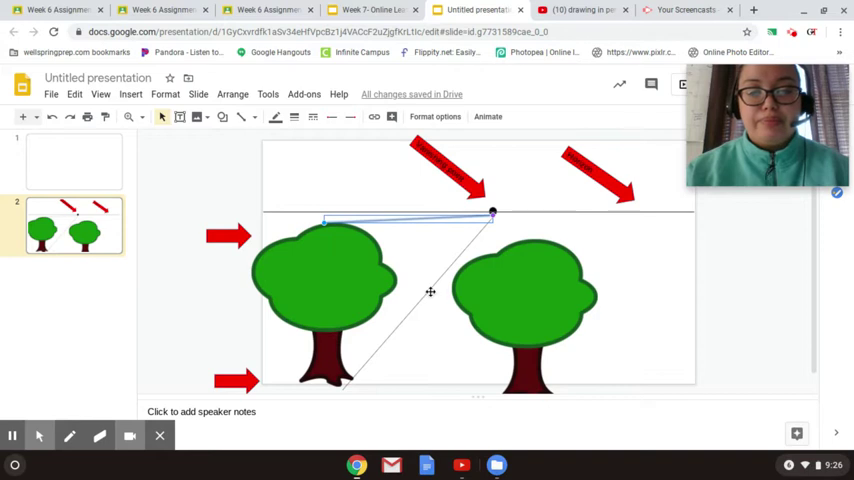
Give both converging guide lines a 3px line weight and black colour.
left_click(430, 292)
left_click(294, 116)
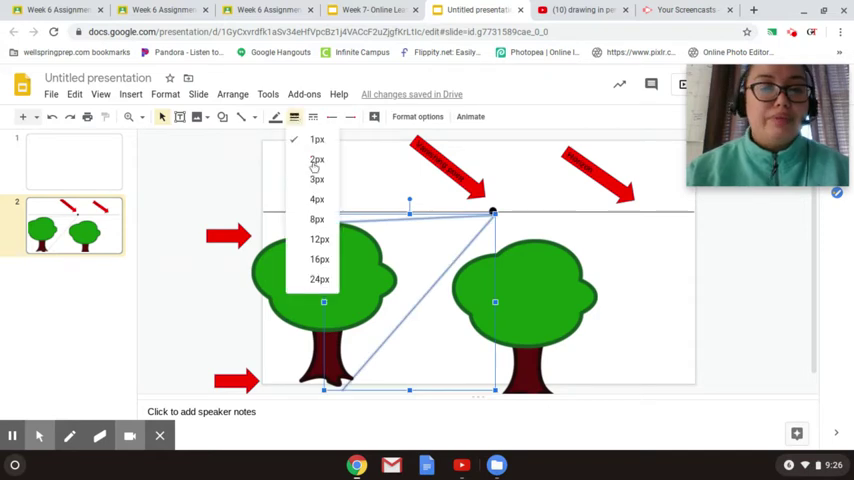
left_click(317, 179)
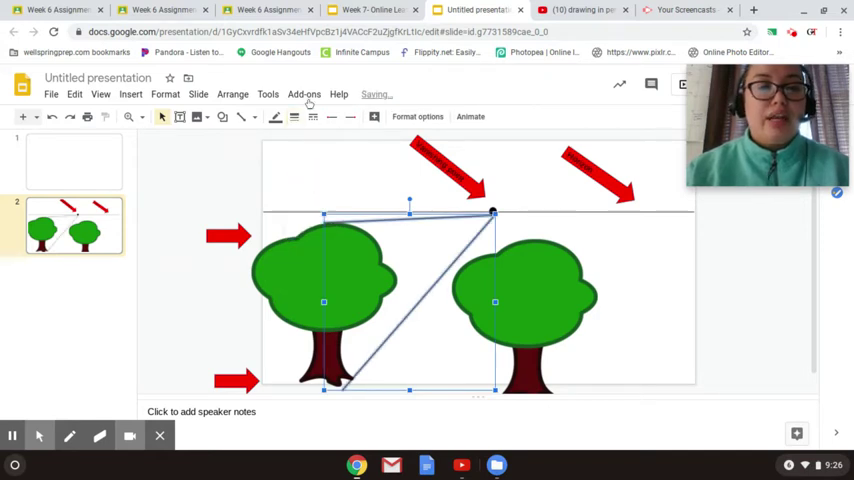
left_click(276, 116)
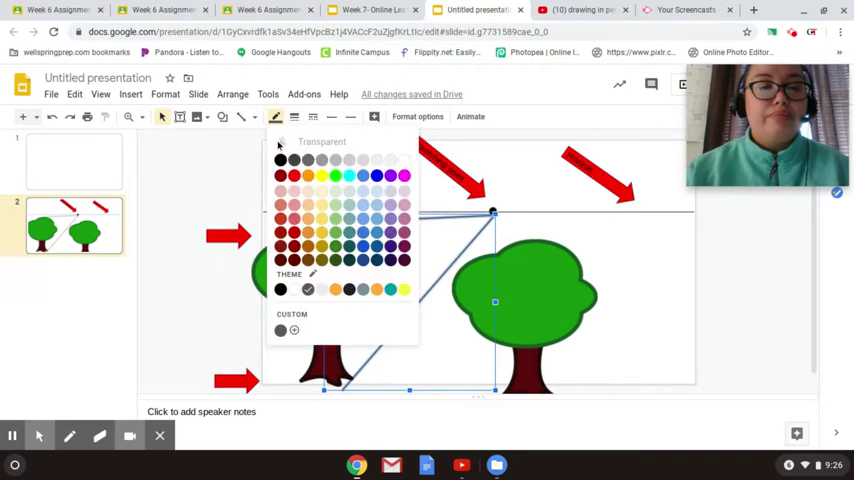
left_click(281, 160)
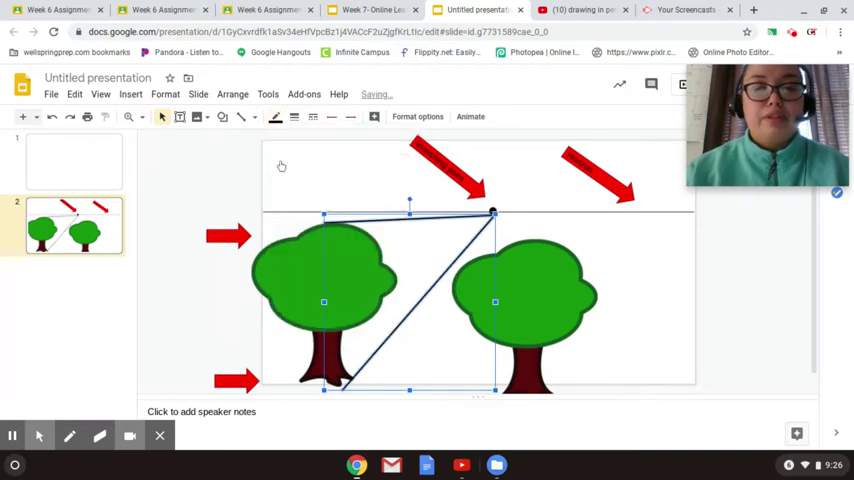
left_click(636, 289)
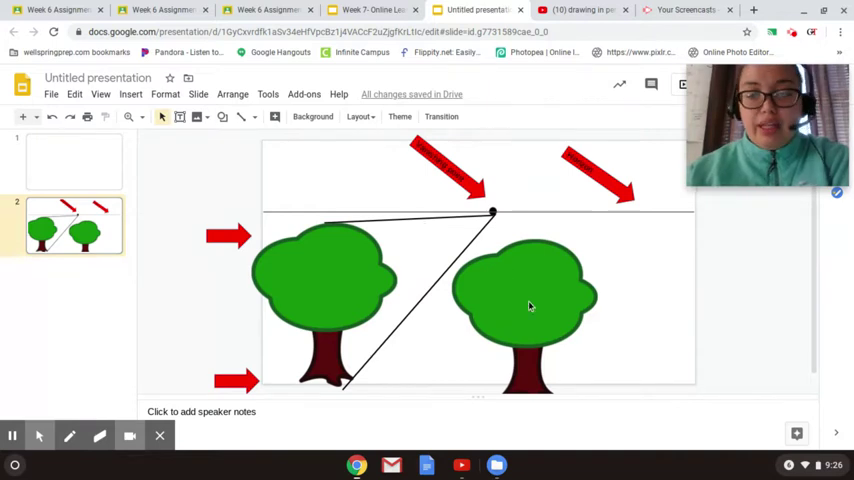
Shrink the second tree and move it up beside the big tree.
left_click(529, 302)
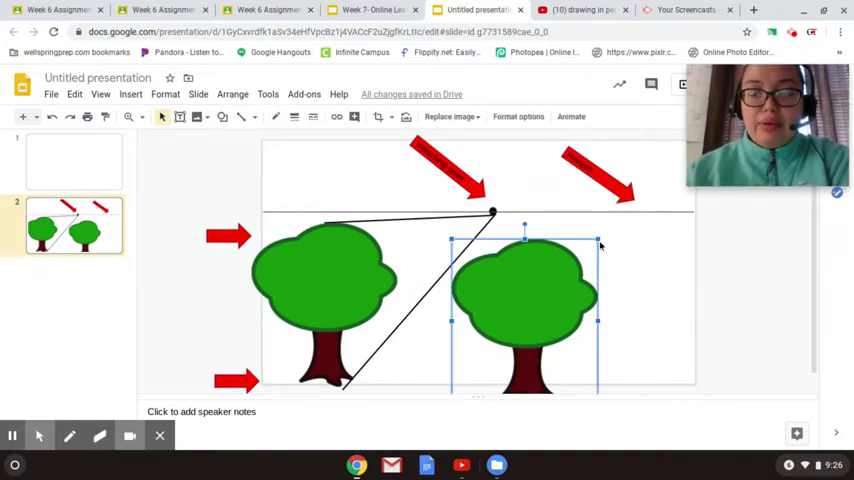
left_click_drag(570, 290, 555, 310)
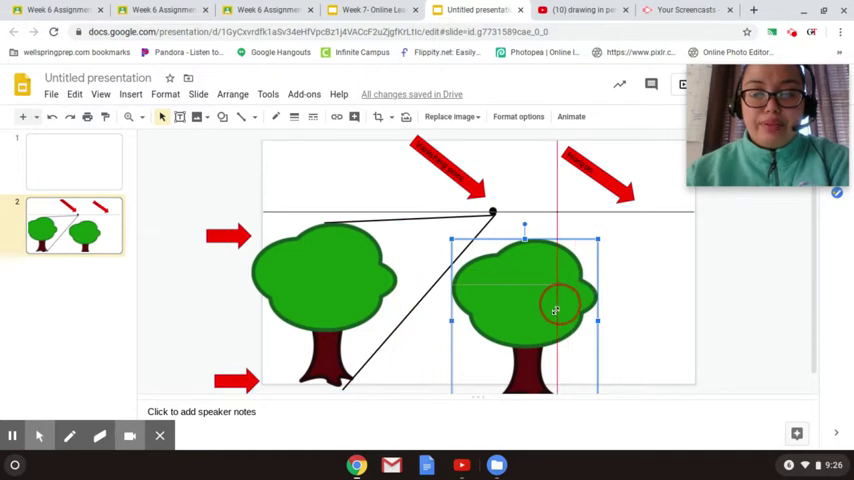
left_click_drag(597, 240, 543, 300)
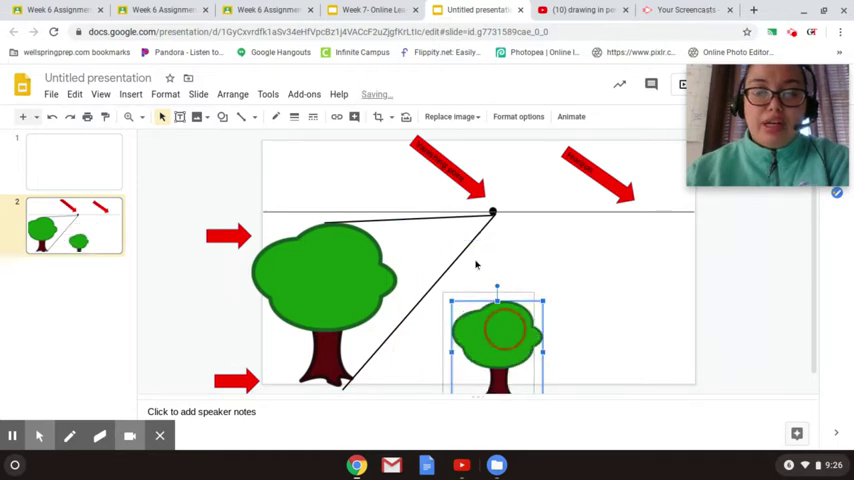
mouse_move(497, 330)
left_mouse_down()
mouse_move(433, 241)
mouse_move(434, 228)
left_mouse_up()
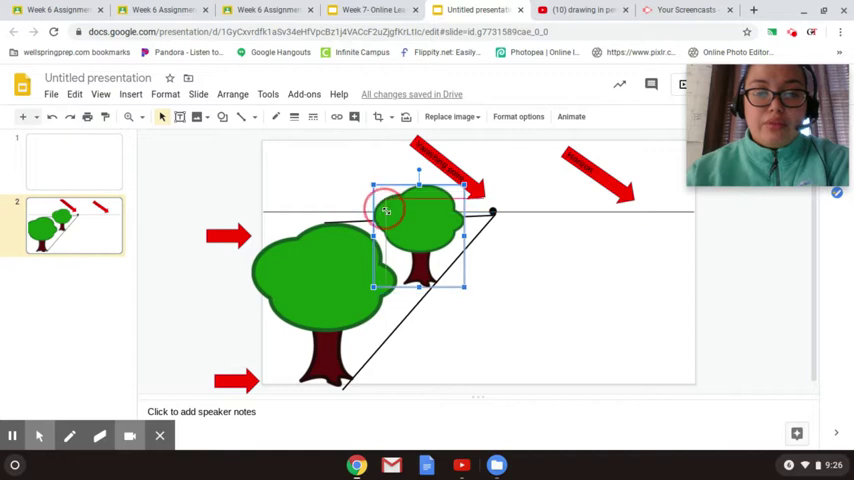
left_click_drag(373, 186, 403, 218)
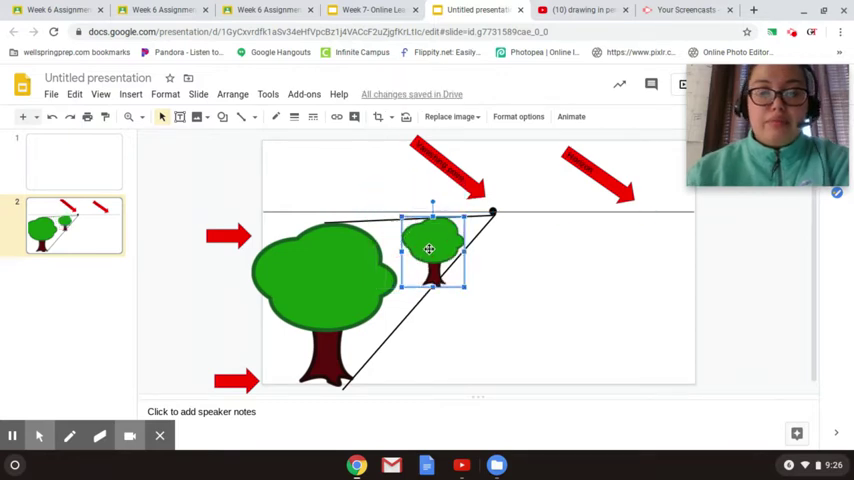
Nudge the small tree into place between the converging lines.
left_click_drag(423, 248, 420, 247)
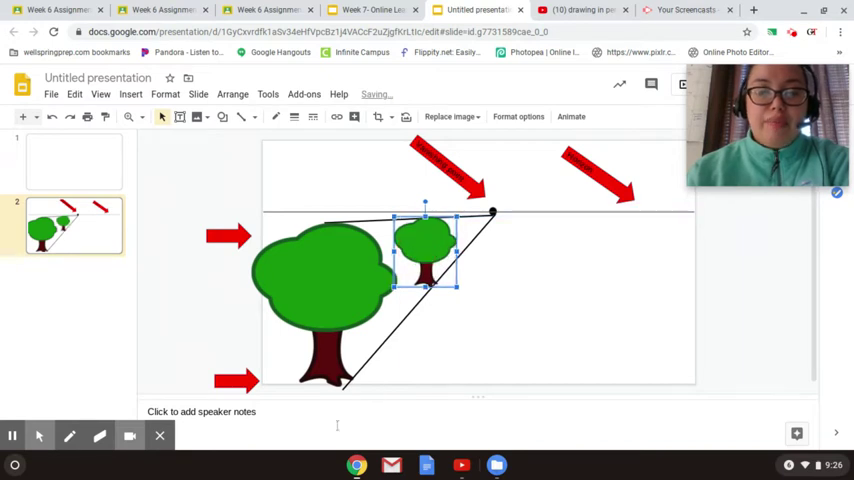
left_click_drag(433, 239, 428, 240)
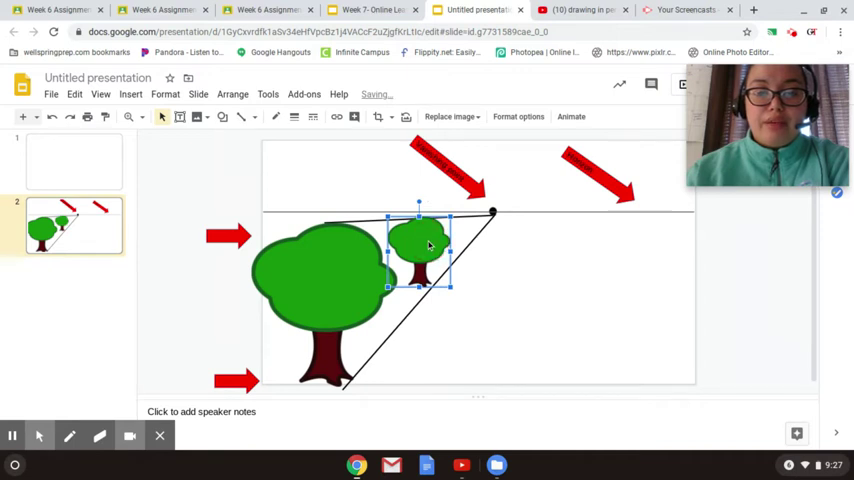
left_click_drag(422, 247, 428, 247)
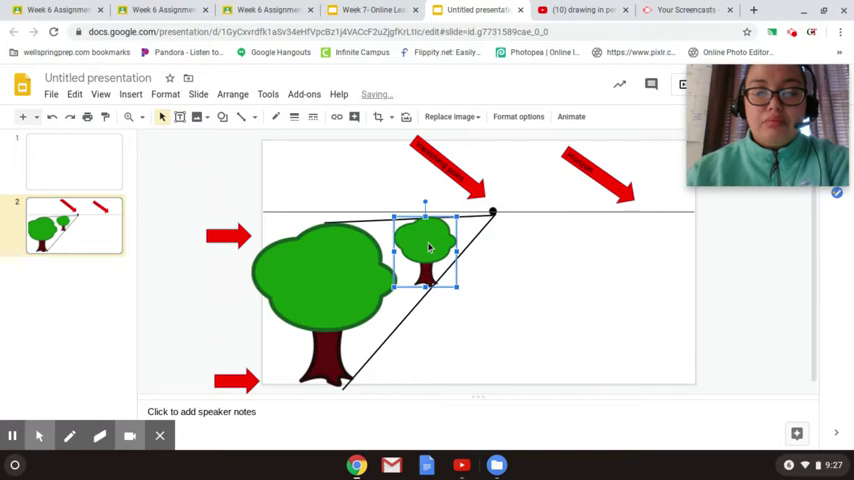
left_click_drag(428, 247, 423, 247)
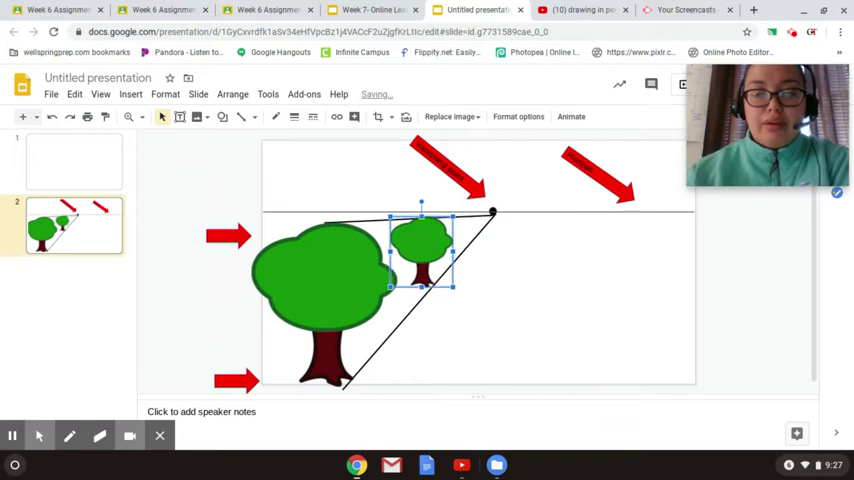
left_click(573, 277)
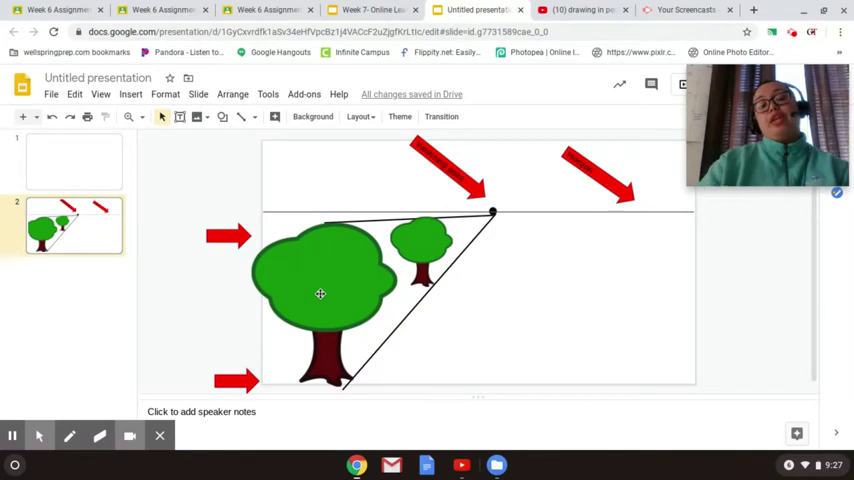
Copy the small tree, shrink the copy and move it toward the vanishing point.
left_click(431, 248)
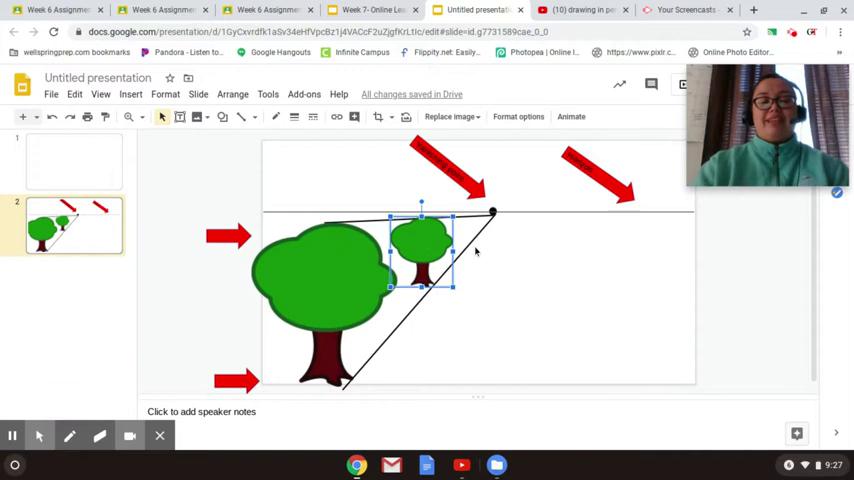
mouse_move(475, 252)
left_mouse_down()
mouse_move(465, 270)
mouse_move(500, 240)
left_mouse_up()
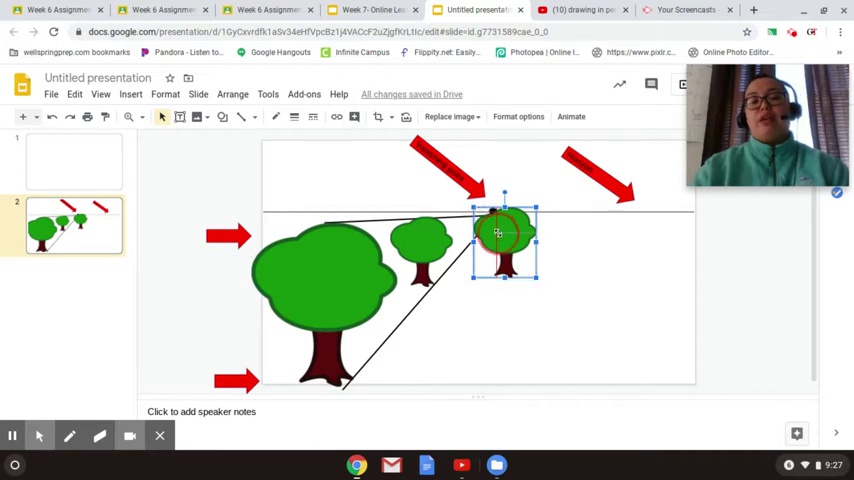
left_click_drag(473, 208, 497, 232)
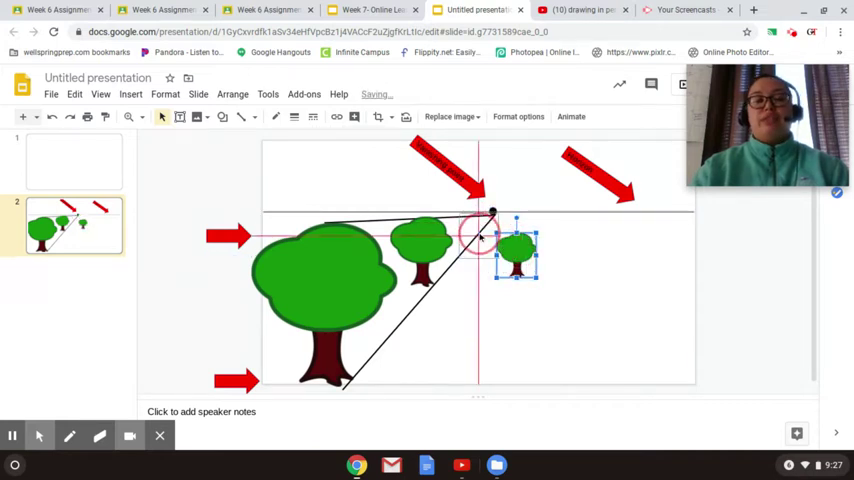
mouse_move(516, 250)
left_mouse_down()
mouse_move(472, 233)
mouse_move(469, 211)
left_mouse_up()
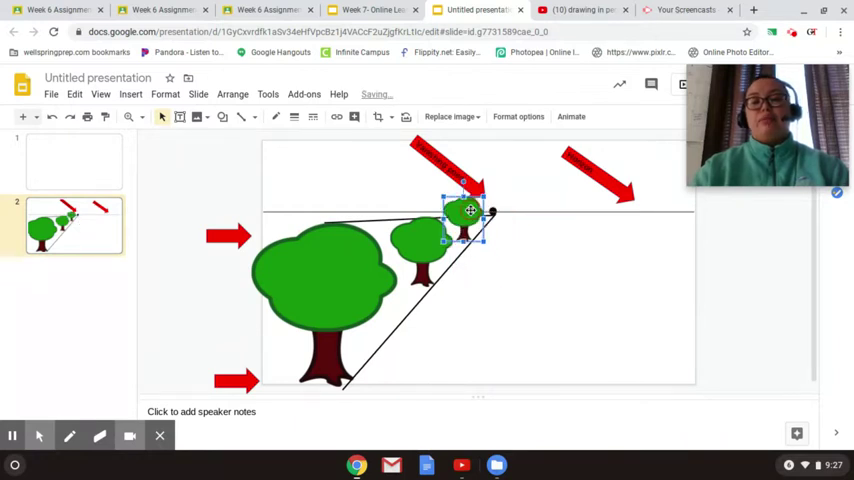
double_click(469, 211)
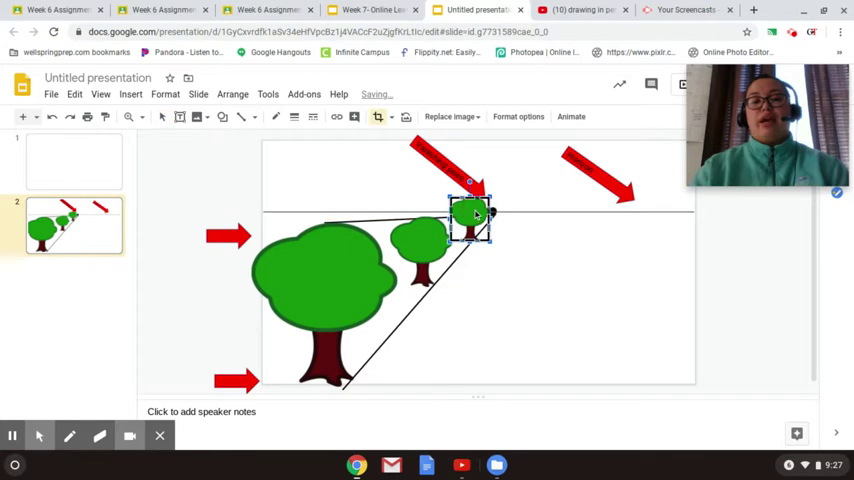
left_click(499, 271)
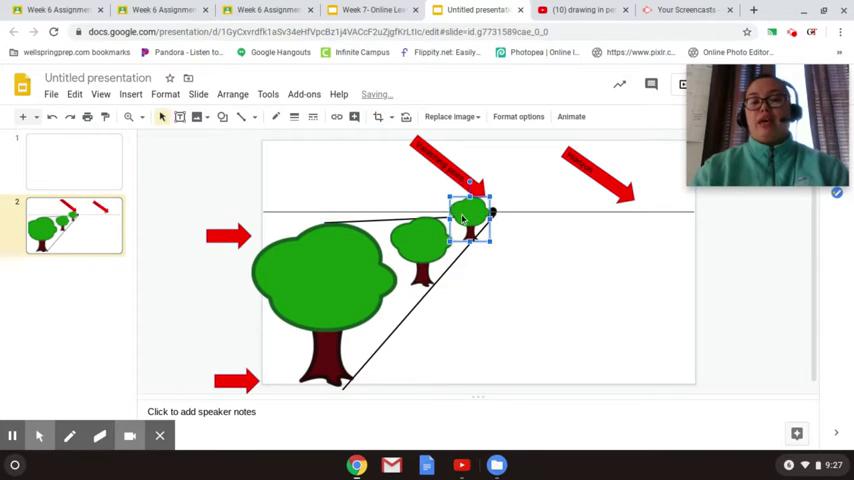
Make the smallest tree slightly smaller and nudge it against the horizon by the vanishing point.
left_click(491, 210)
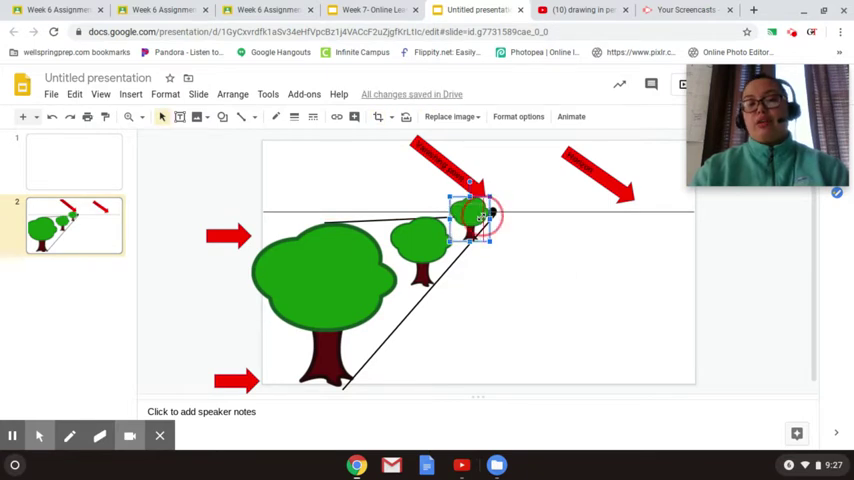
left_click_drag(488, 213, 466, 228)
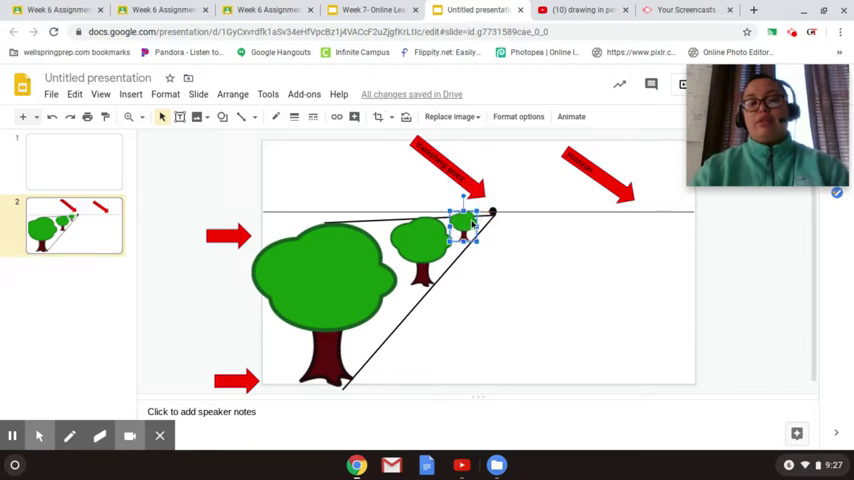
left_click_drag(466, 228, 462, 222)
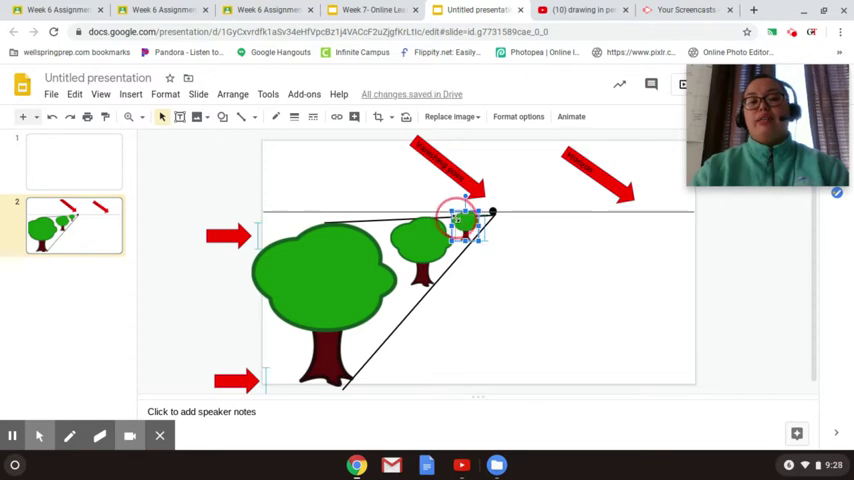
left_click_drag(462, 222, 466, 220)
left_click(565, 287)
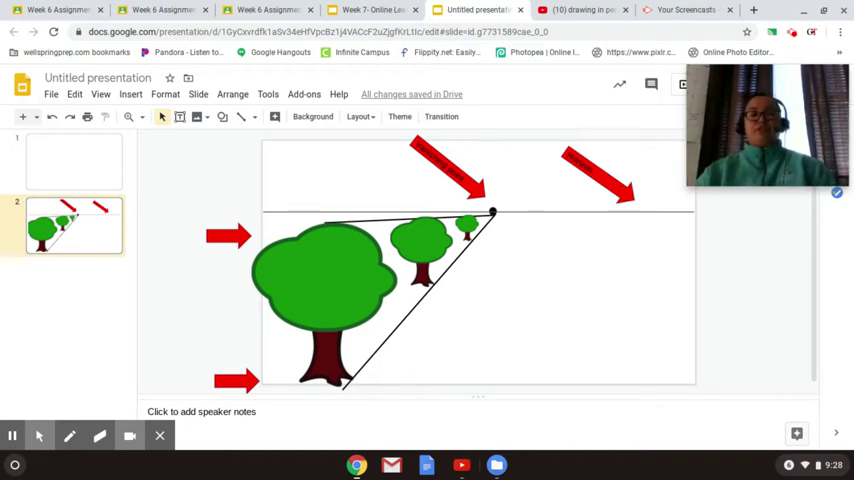
left_click(144, 117)
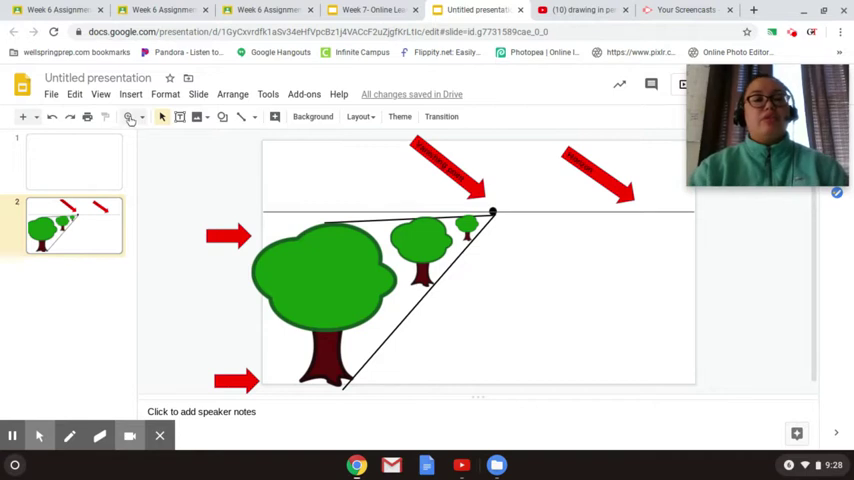
left_click(430, 287)
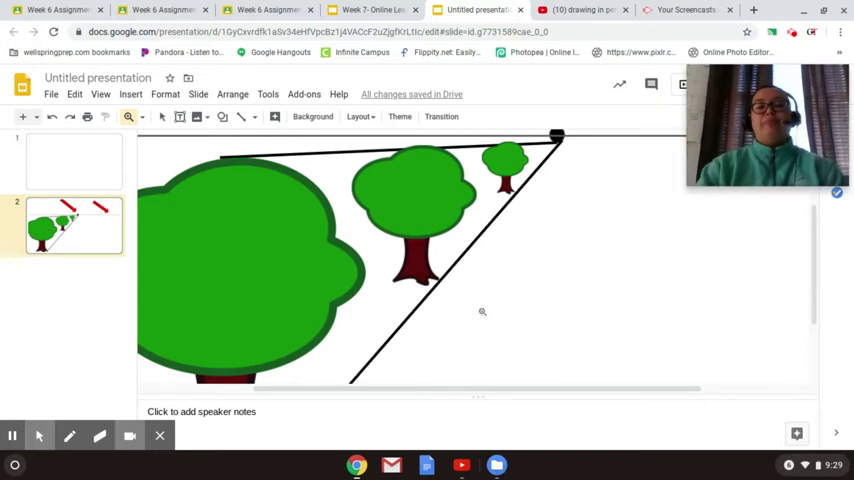
scroll(482, 312, "down", 3)
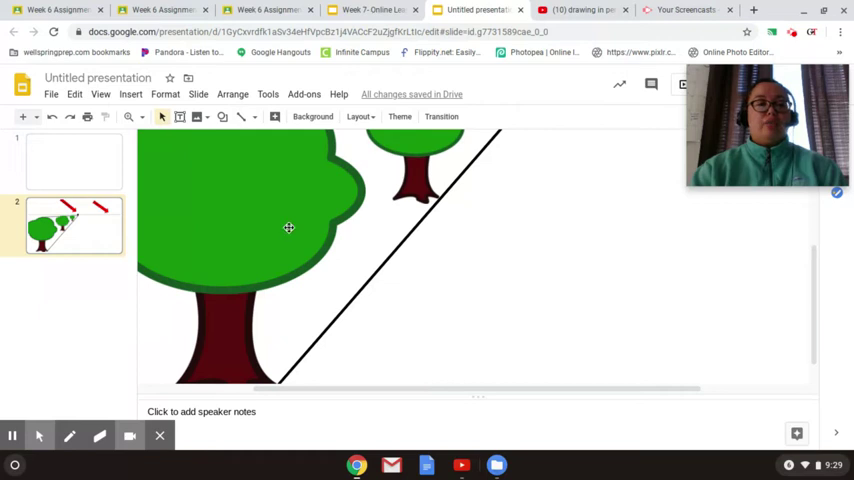
left_click(142, 117)
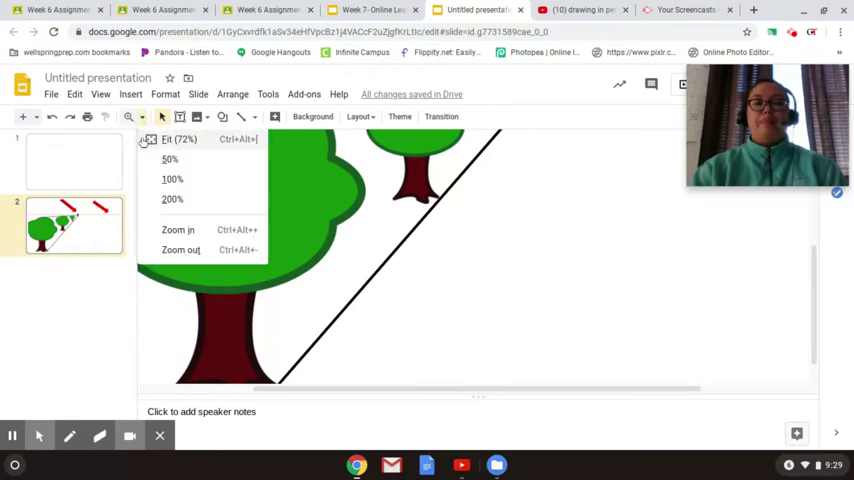
left_click(152, 140)
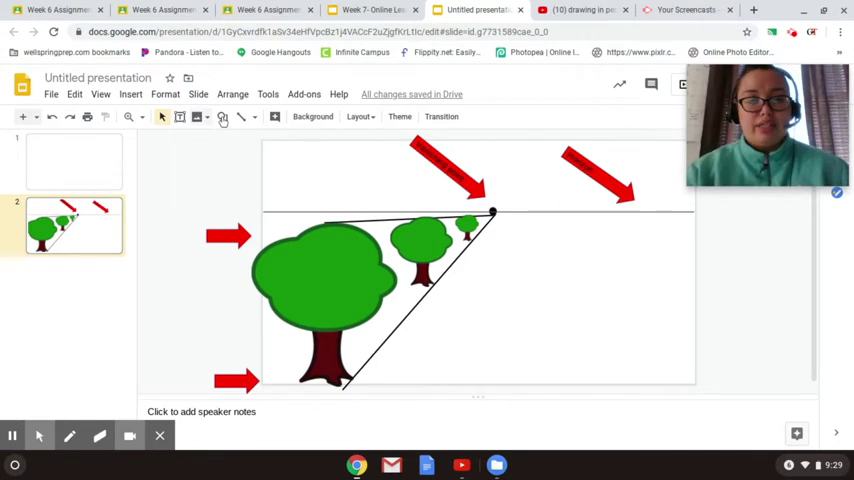
Draw a line from the vanishing point to the slide's bottom edge, then a horizontal cross line.
left_click(362, 370)
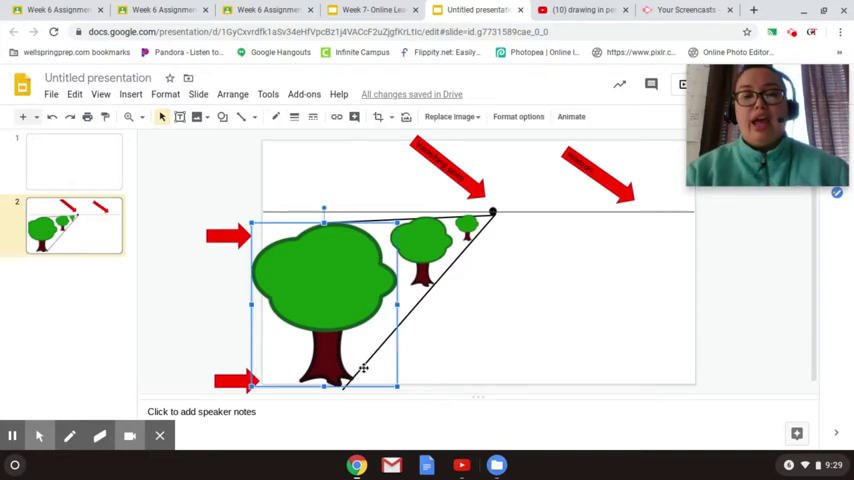
left_click(407, 316)
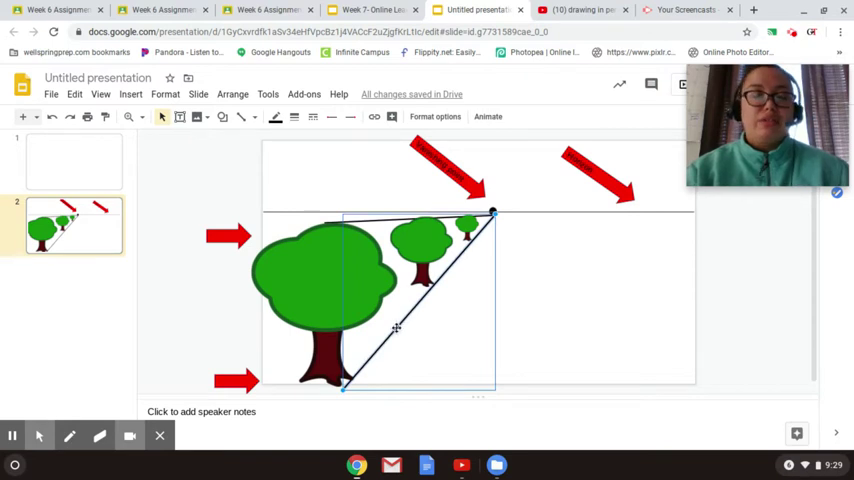
left_click(241, 116)
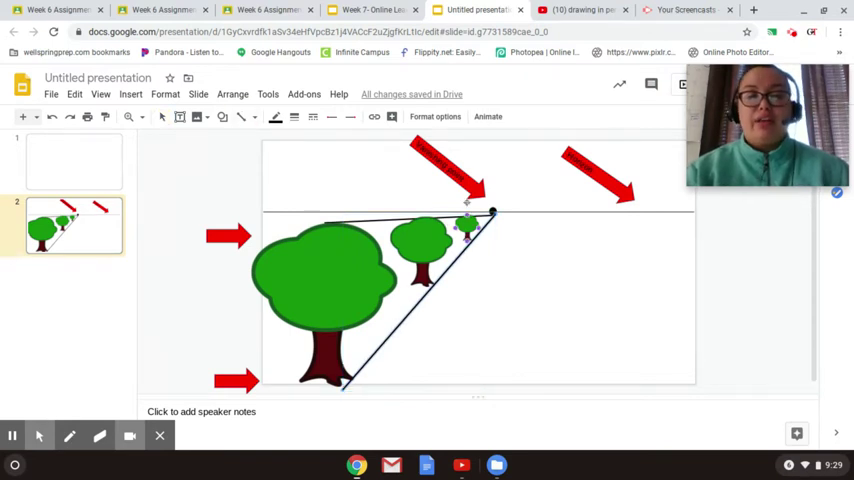
left_click_drag(492, 212, 468, 387)
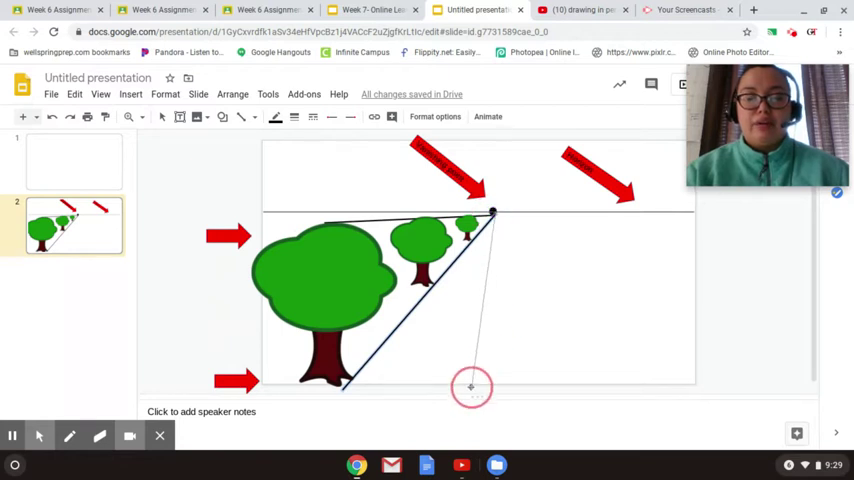
left_click_drag(468, 387, 476, 388)
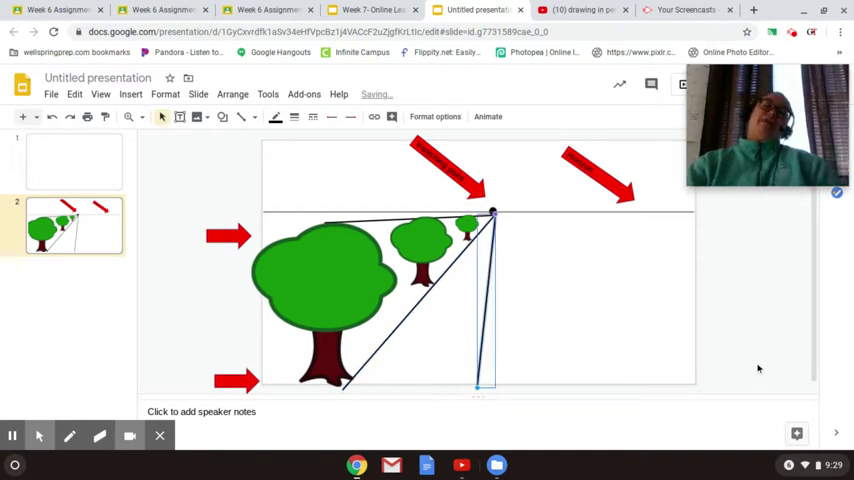
left_click(242, 117)
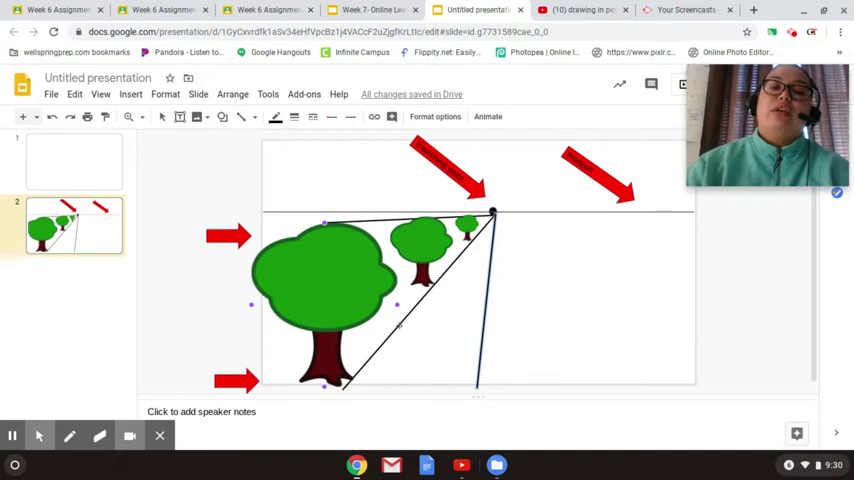
left_click_drag(400, 325, 480, 328)
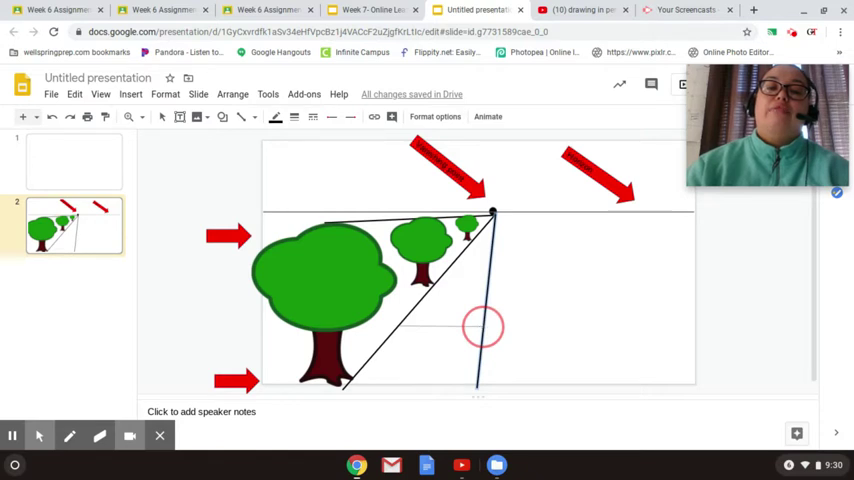
Paste a copy of the cross line, move it up the sidewalk and fit it between the edges.
left_click(482, 326)
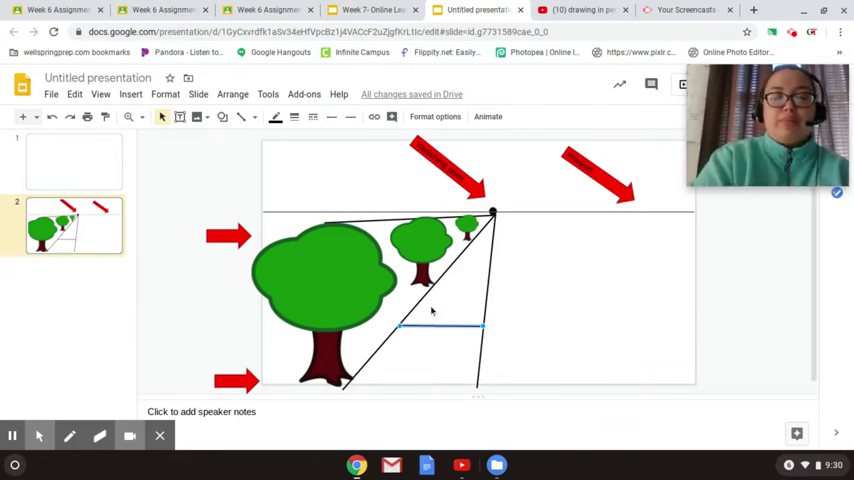
key("ctrl+v")
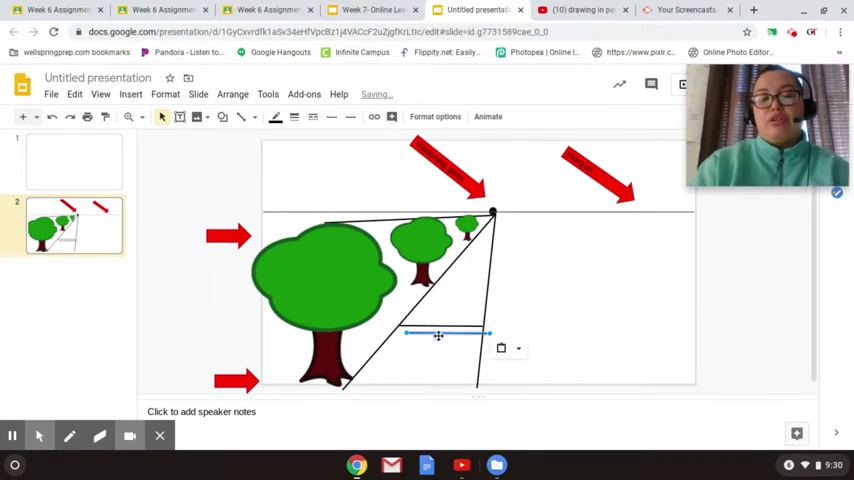
left_click_drag(438, 335, 468, 284)
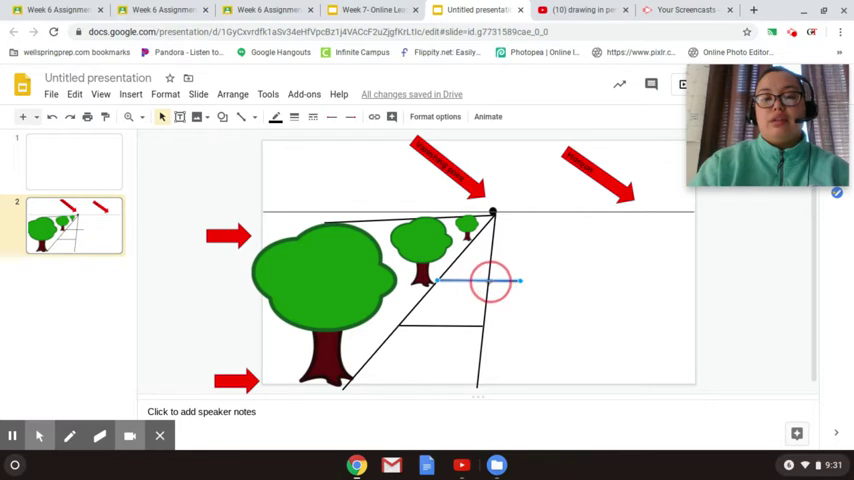
left_click_drag(520, 283, 470, 289)
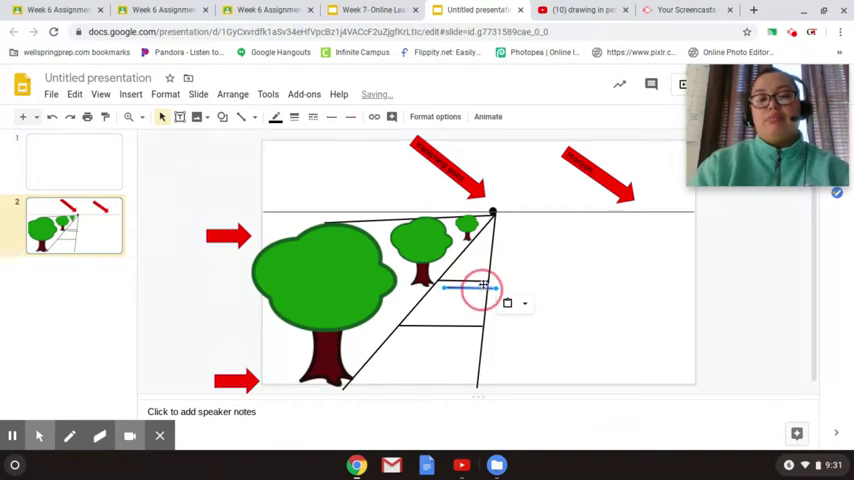
left_click_drag(480, 288, 493, 262)
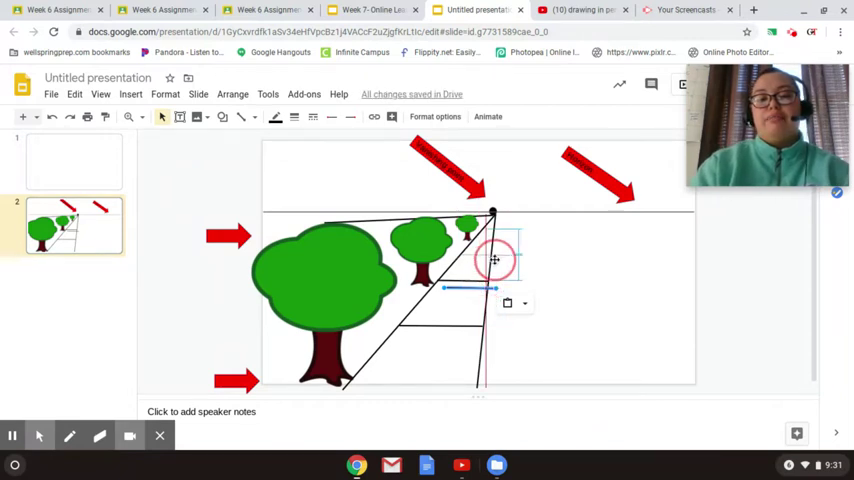
left_click(493, 260)
Place a shorter cross line nearer the vanishing point.
left_click_drag(493, 288, 503, 258)
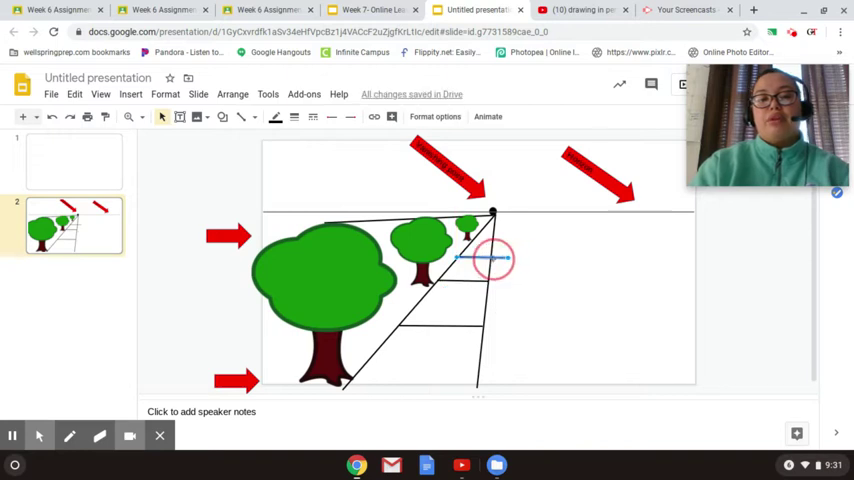
left_click_drag(508, 258, 490, 258)
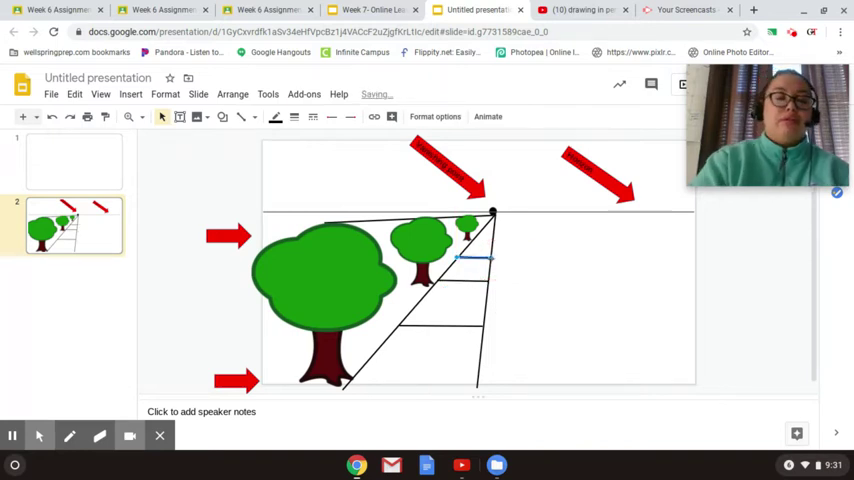
left_click_drag(475, 258, 480, 266)
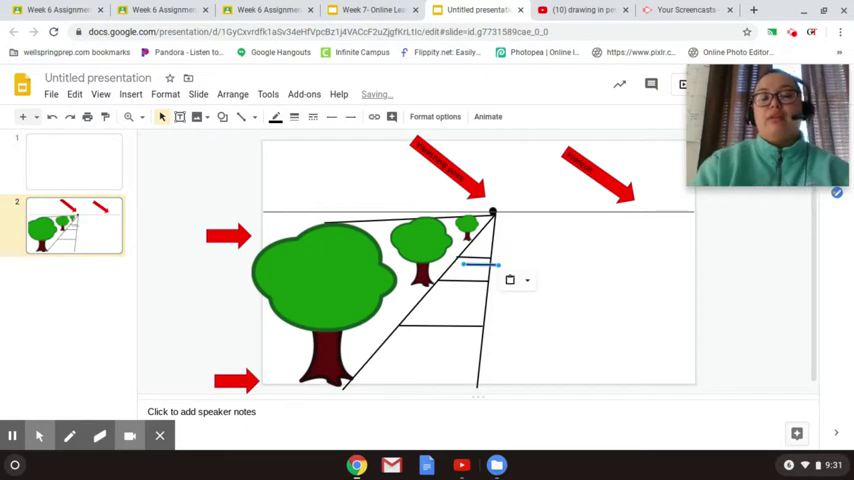
Shift the shortest cross line toward the apex and delete the tiny stray line.
left_click(495, 237)
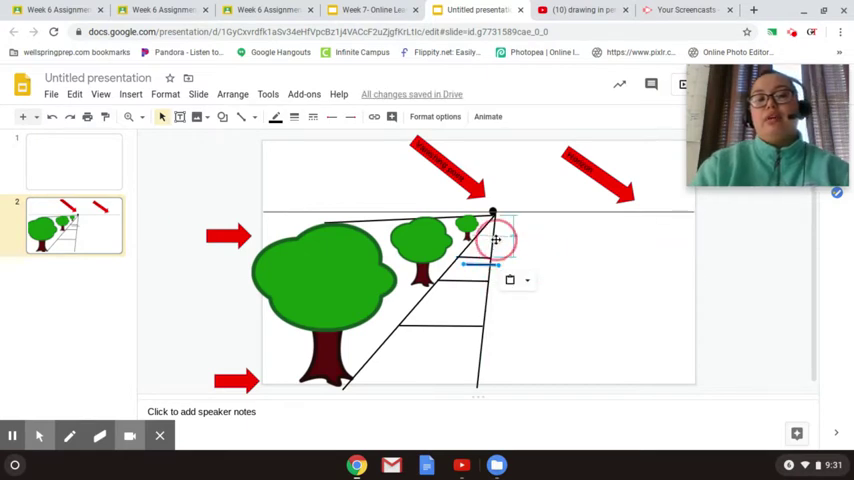
left_click(497, 240)
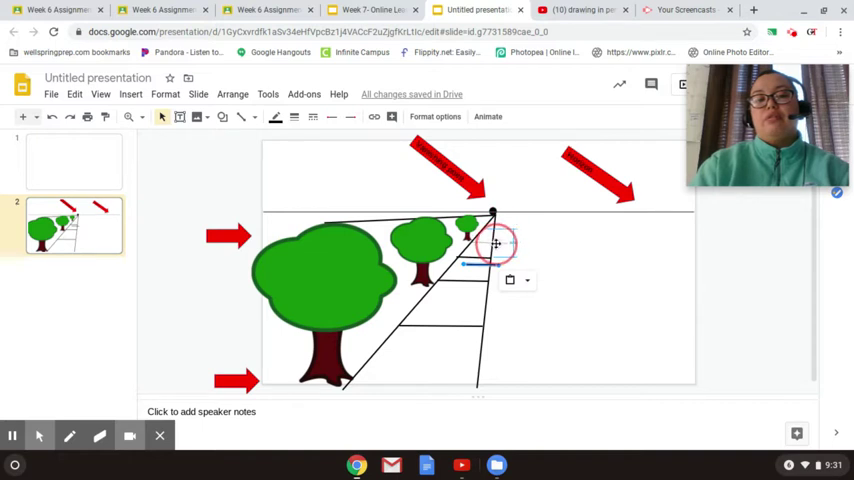
left_click_drag(497, 242, 490, 243)
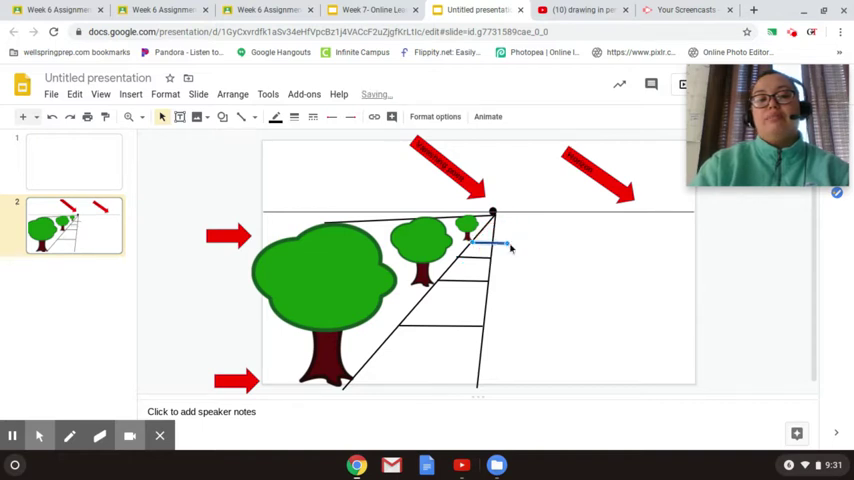
left_click(505, 243)
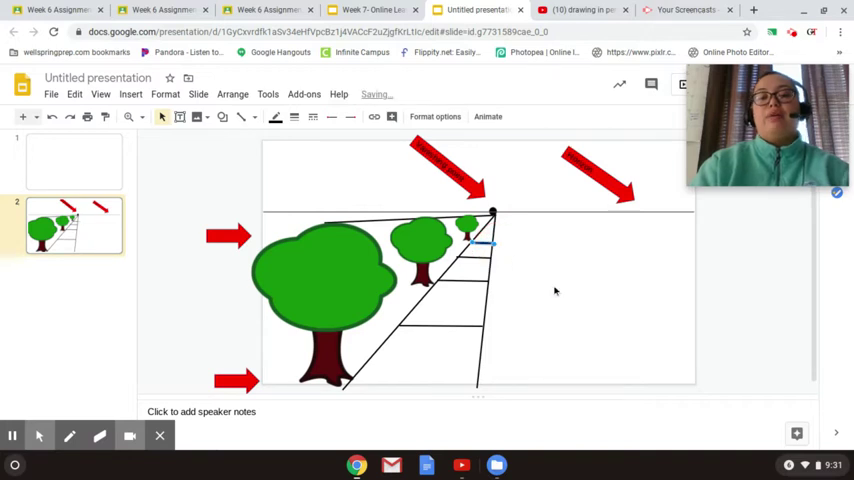
key("Delete")
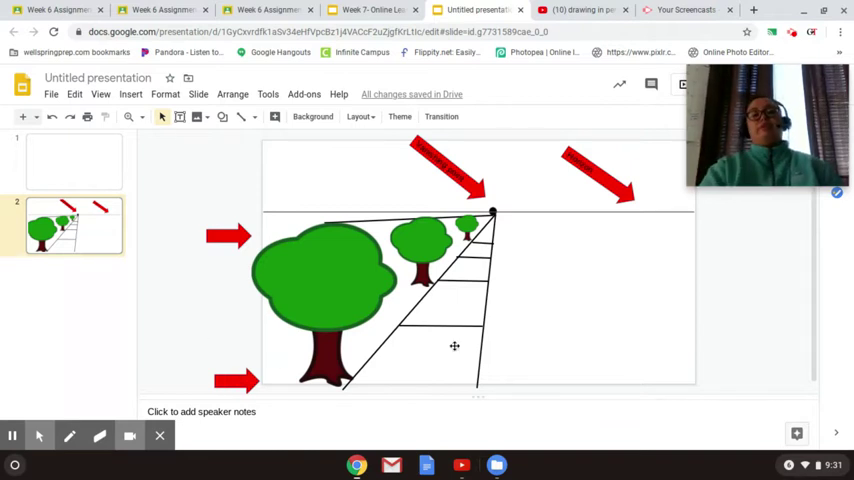
left_click(131, 118)
left_click(490, 275)
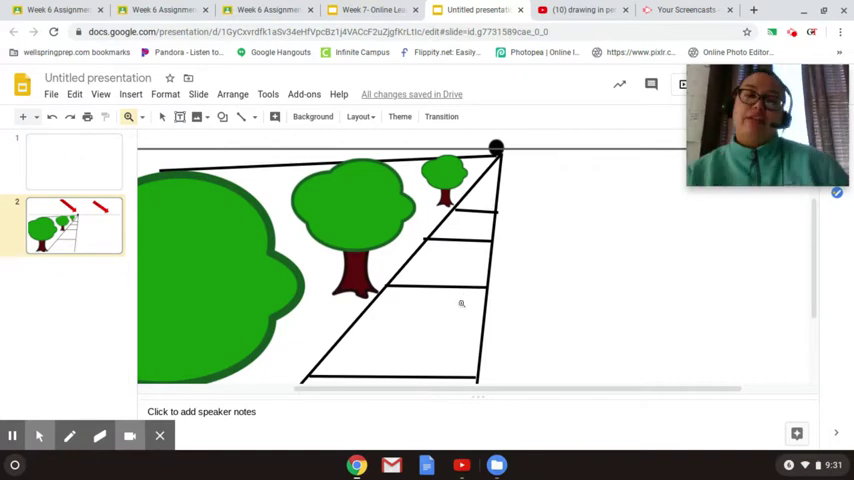
left_click(141, 117)
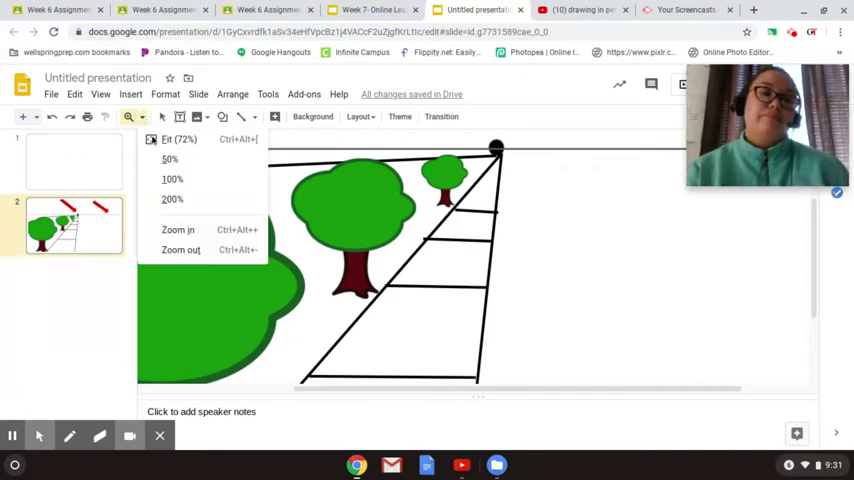
left_click(170, 139)
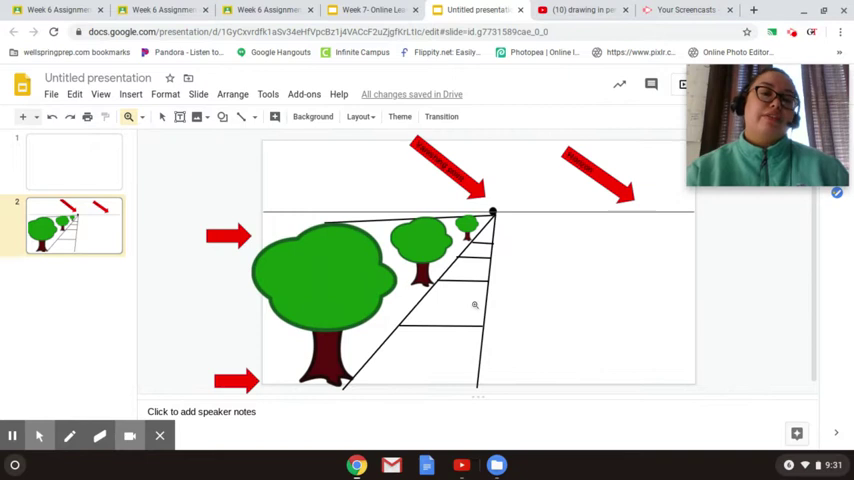